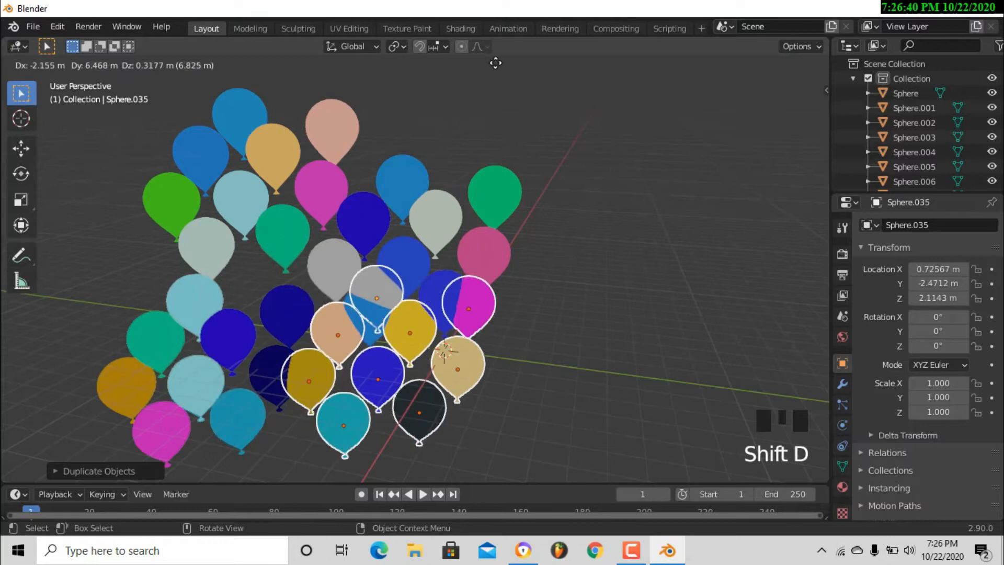
Step: Duplicate the selected group of balloons and place the copies beside the existing ones to fill the scene
click(514, 80)
key(shift+d)
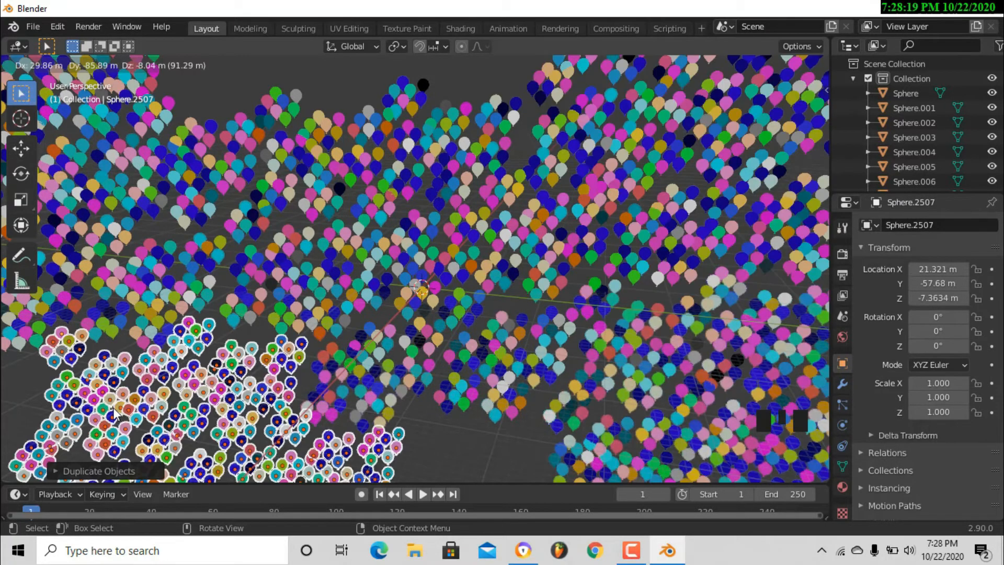
click(114, 413)
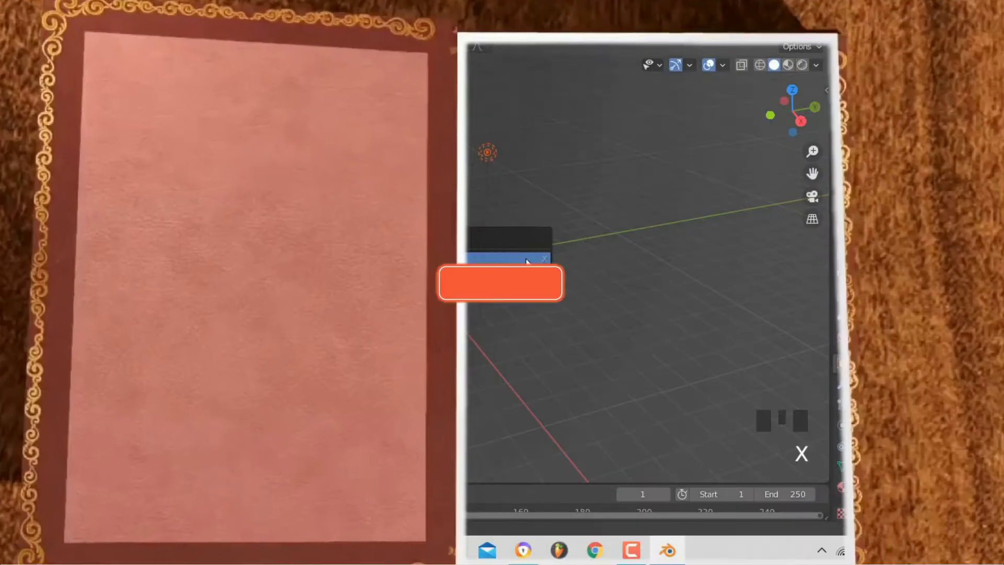
Step: Add a UV sphere mesh to the empty scene
key(shift+a)
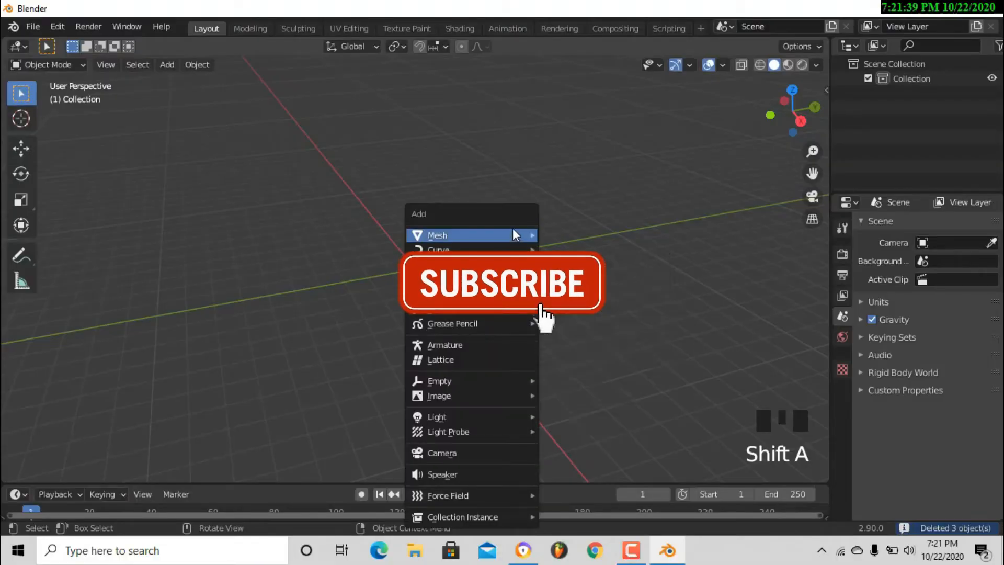
mouse_move(513, 228)
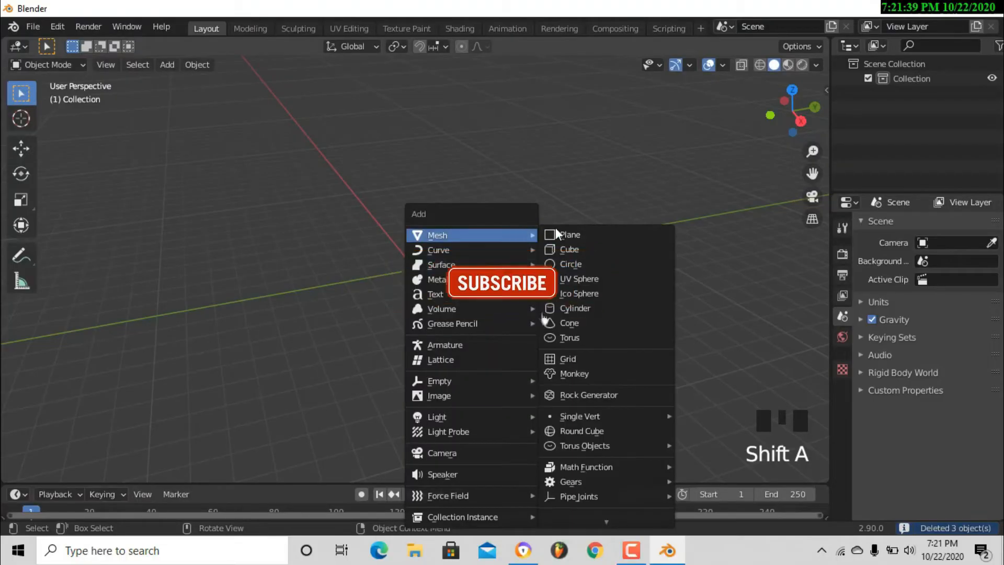
click(586, 277)
Step: Put the sphere in Edit Mode in right orthographic view, with X-ray and proportional editing turned on
key(KP_3)
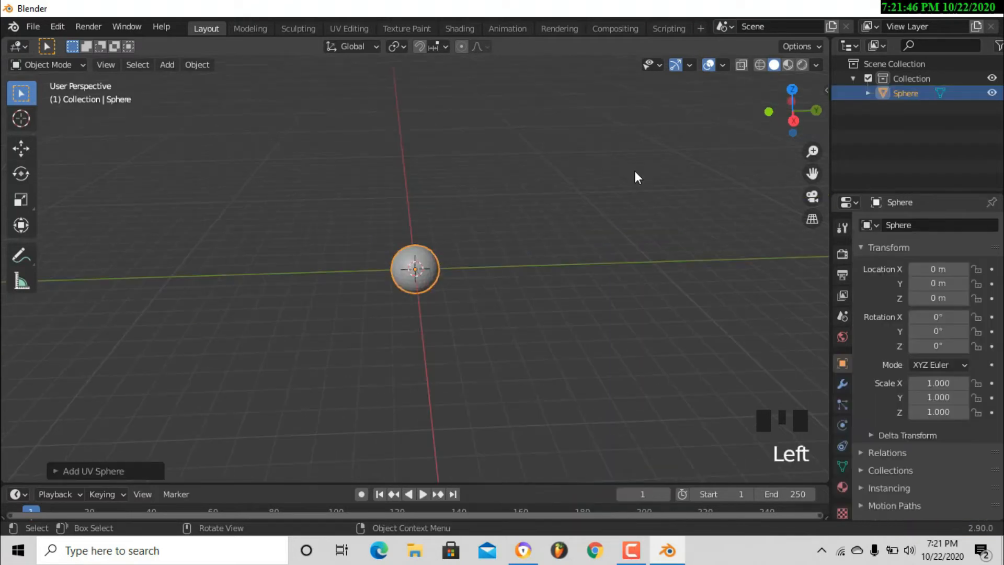
key(Tab)
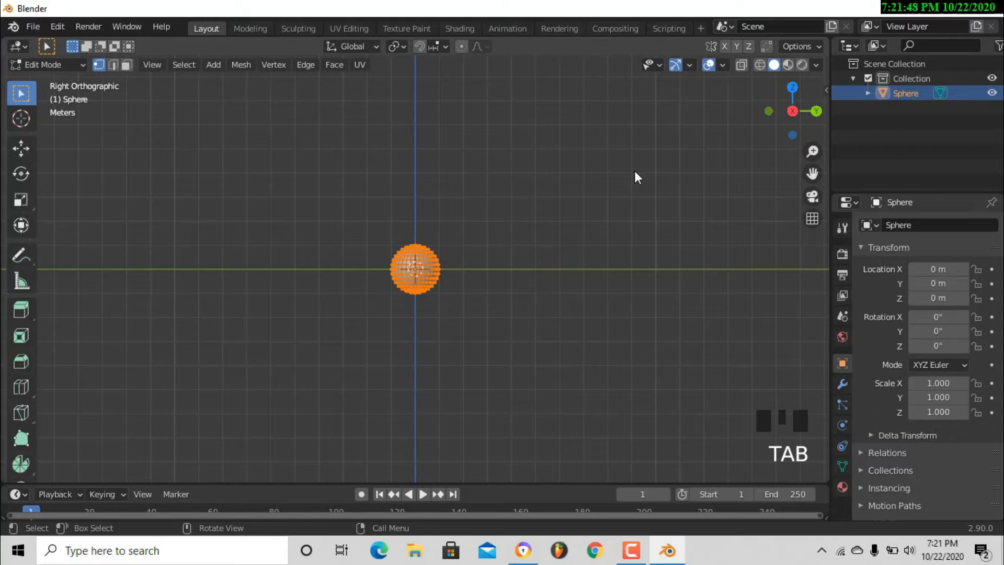
drag(812, 152, 812, 178)
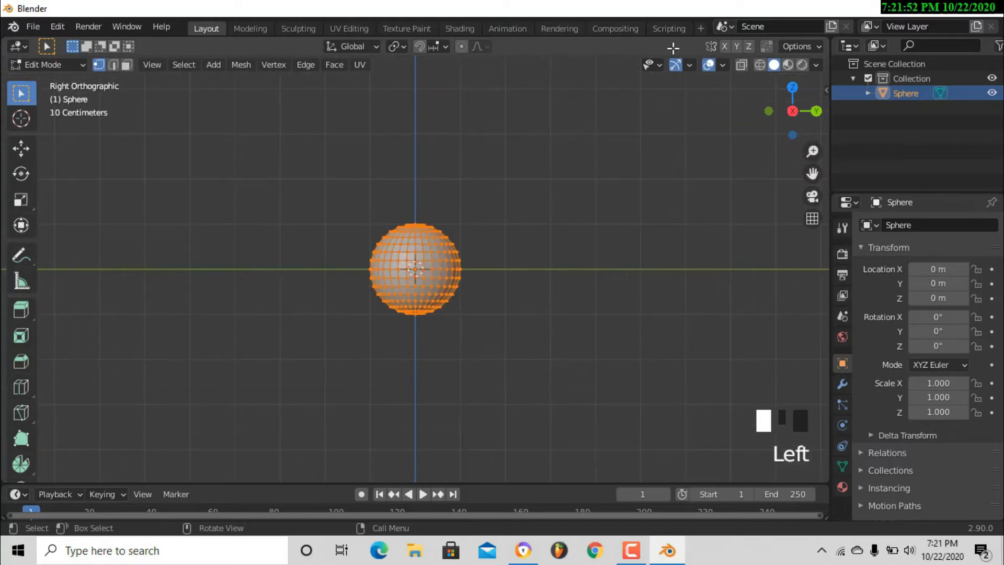
click(742, 65)
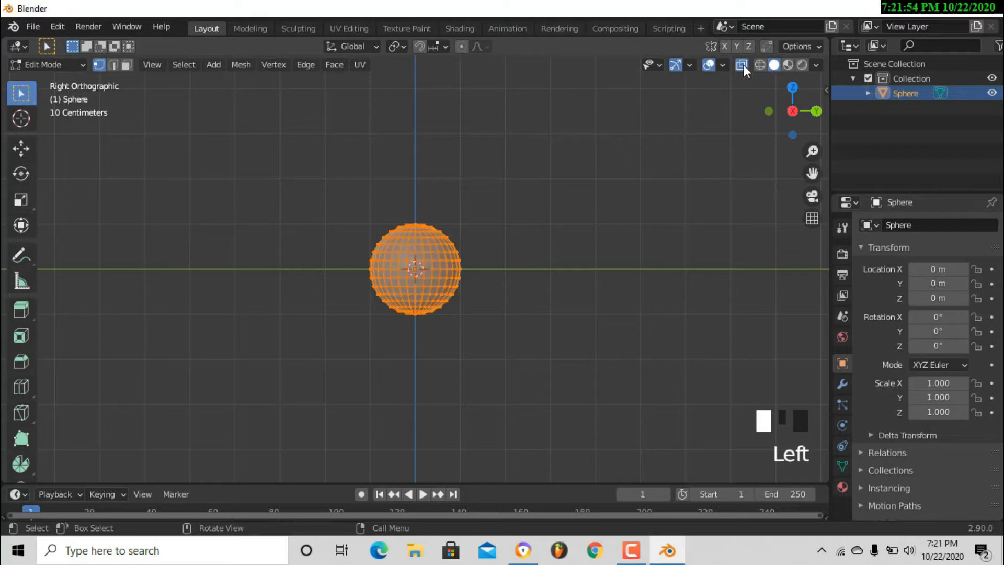
click(460, 47)
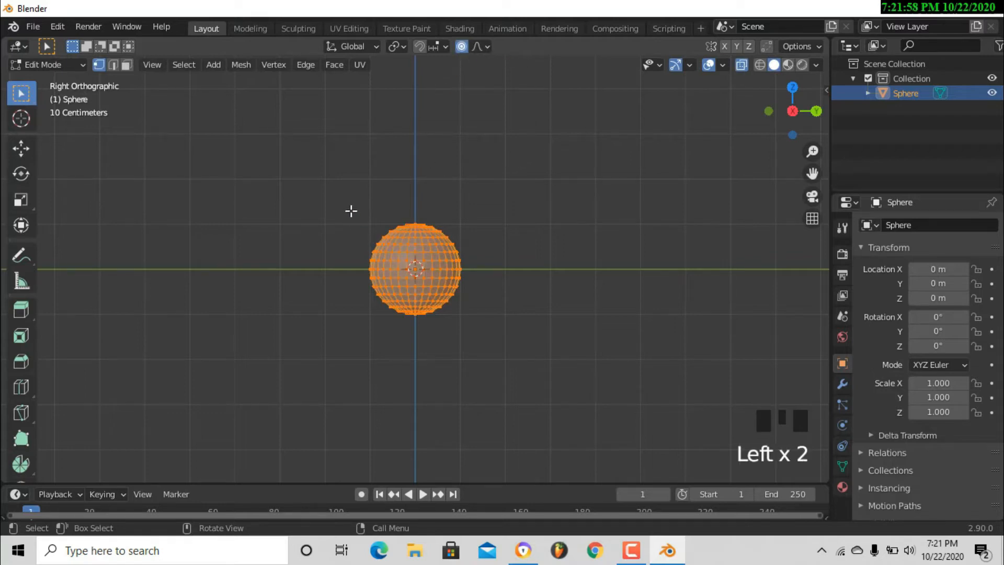
Step: Select all but the lowest rings of the sphere and move them up about 0.2 m along Z with smooth proportional falloff
drag(342, 207, 489, 294)
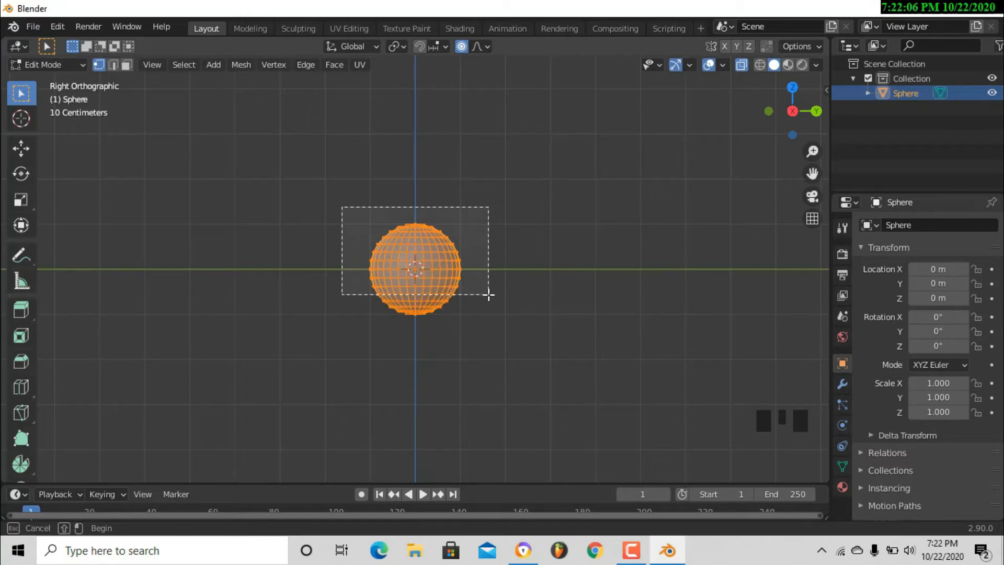
drag(488, 295, 489, 295)
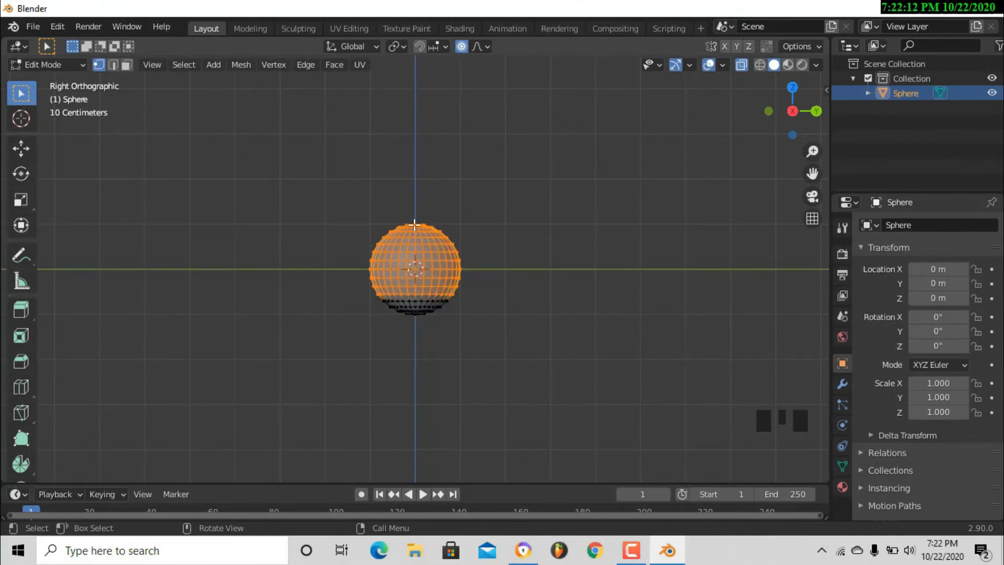
key(g)
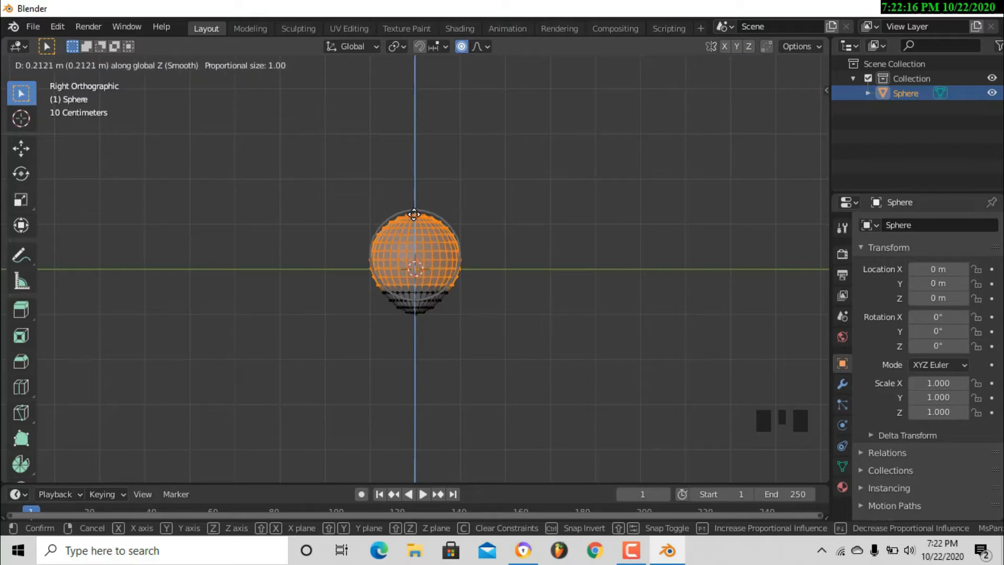
click(414, 213)
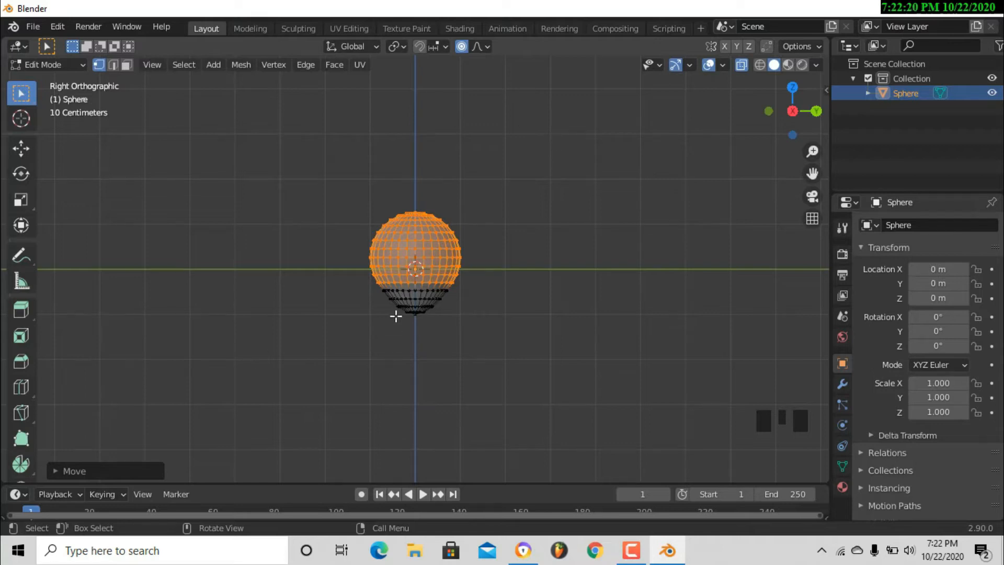
Step: Select the sphere's lowest vertices, turn off proportional editing, and scale them down to a narrow neck
drag(389, 299, 462, 323)
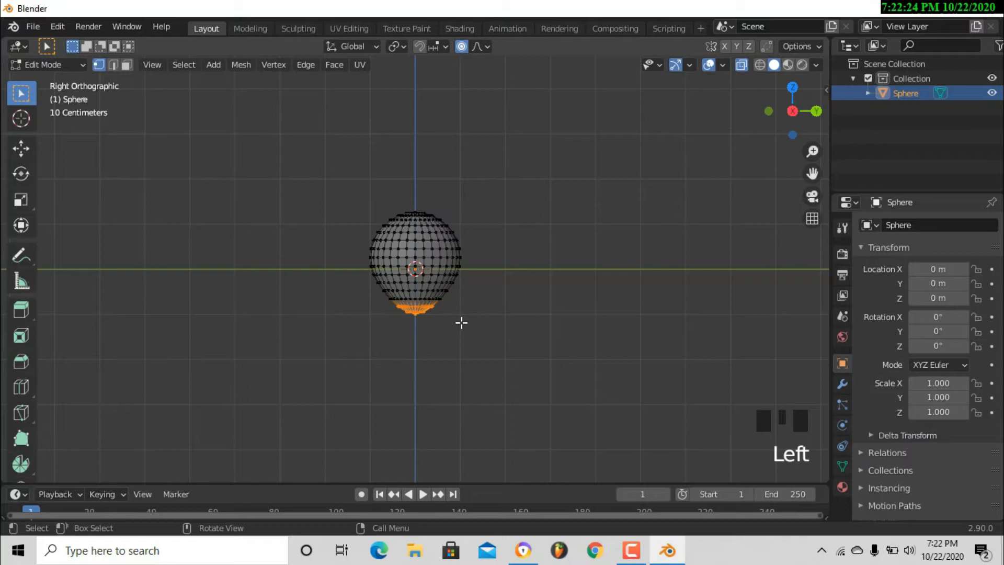
click(462, 46)
key(s)
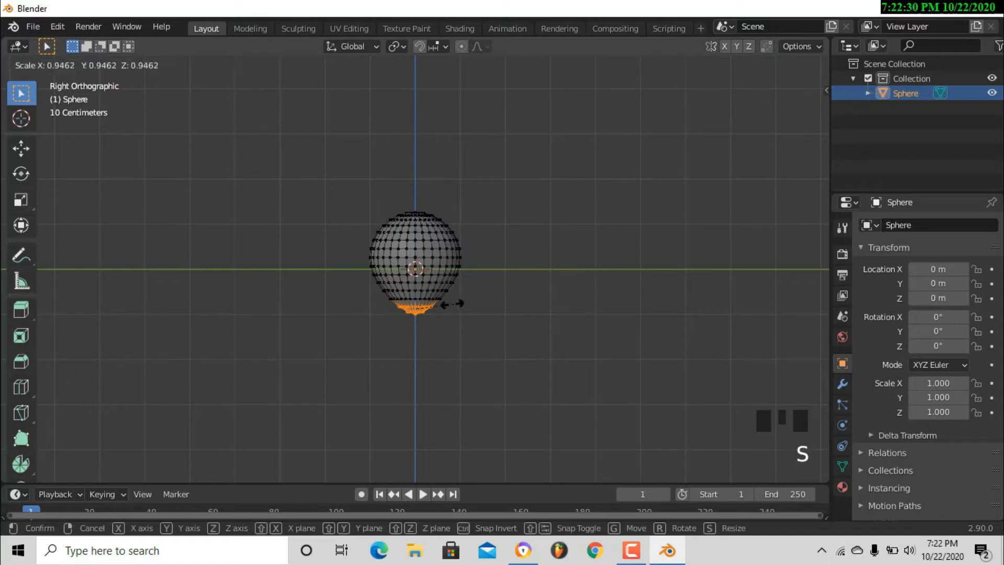
click(404, 307)
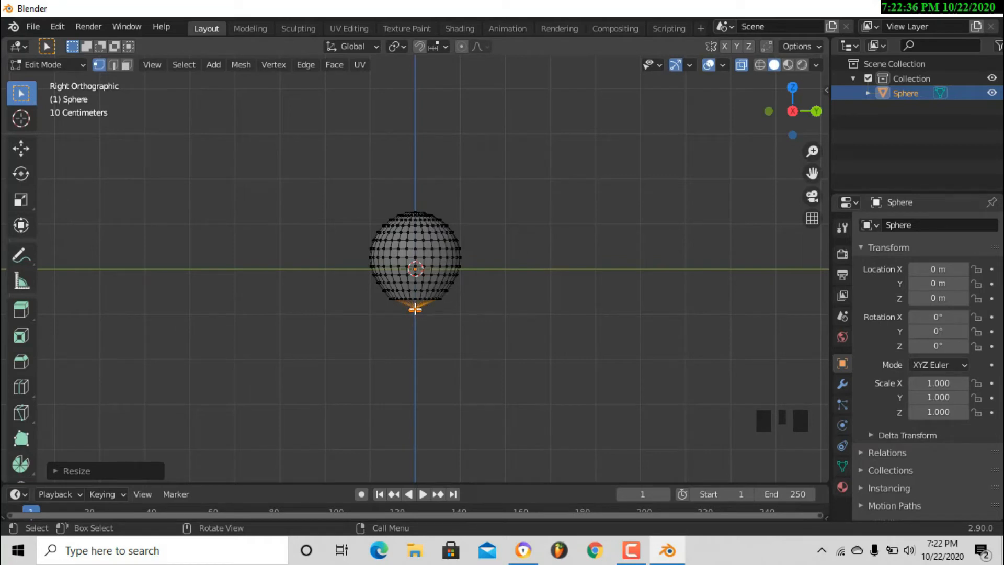
Step: Move the shrunken bottom vertices down about 0.46 m along Z to form the balloon's knot
key(g)
key(z)
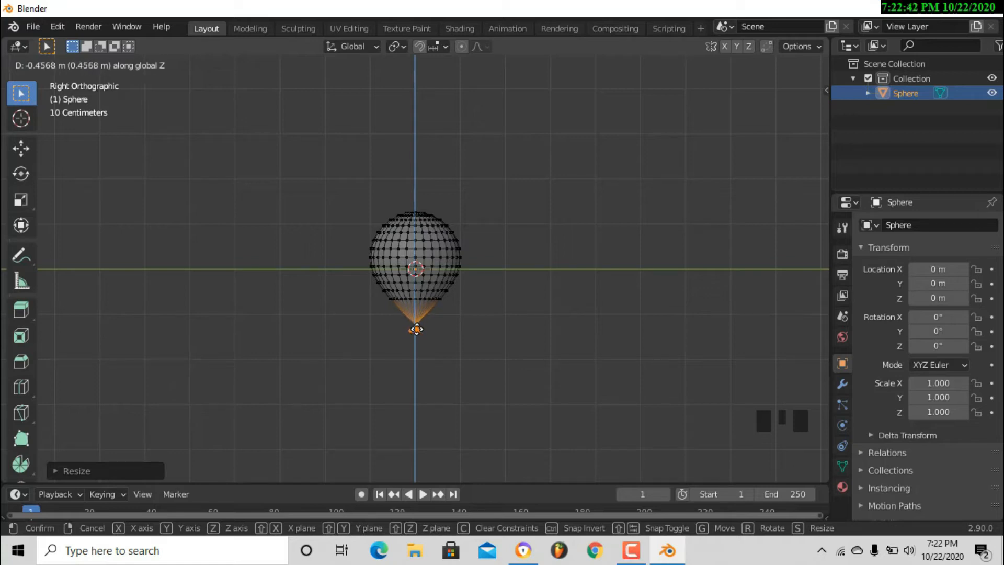
click(417, 329)
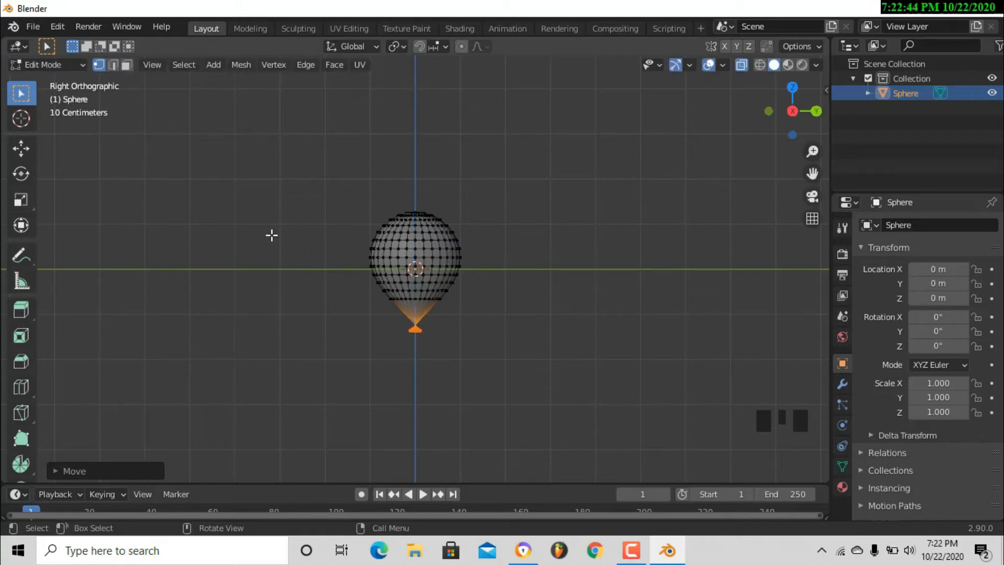
Step: Return the balloon to Object Mode and turn off X-ray
key(Tab)
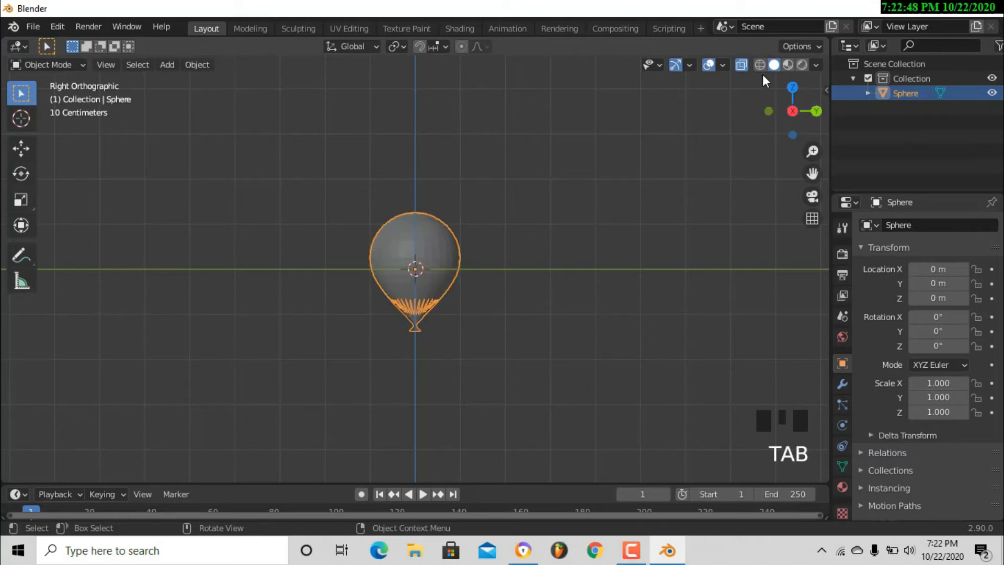
click(744, 68)
drag(773, 92, 816, 102)
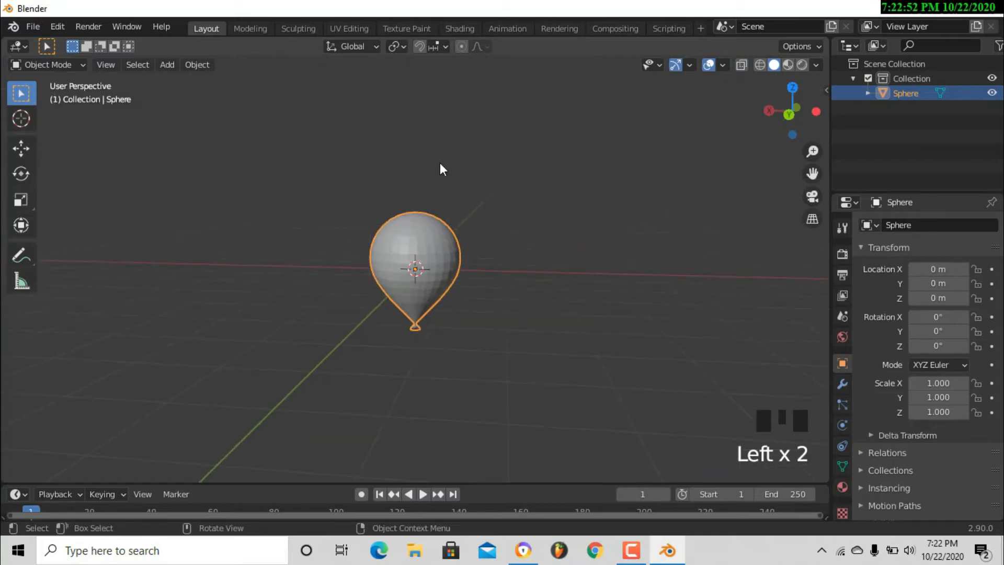
Step: Raise the balloon about 1.94 m along the Z axis and deselect it
key(g)
key(z)
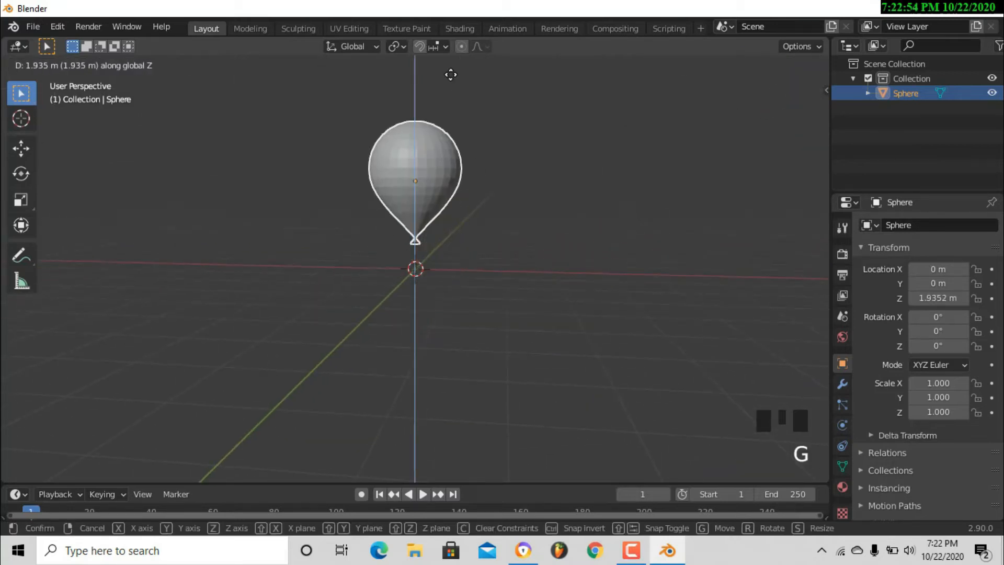
click(448, 76)
drag(806, 96, 865, 96)
click(575, 142)
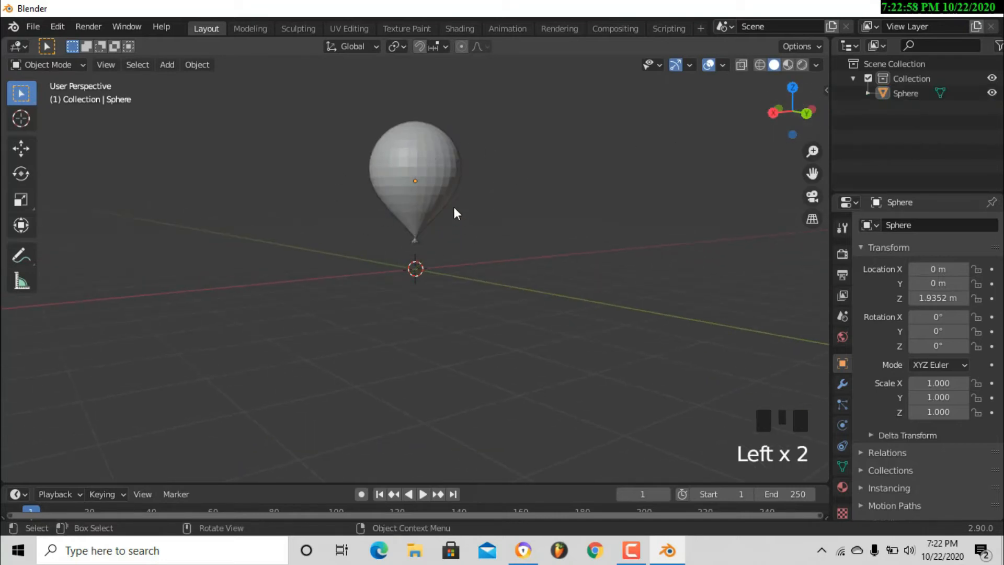
Step: Select the balloon and apply smooth shading to it
right_click(438, 175)
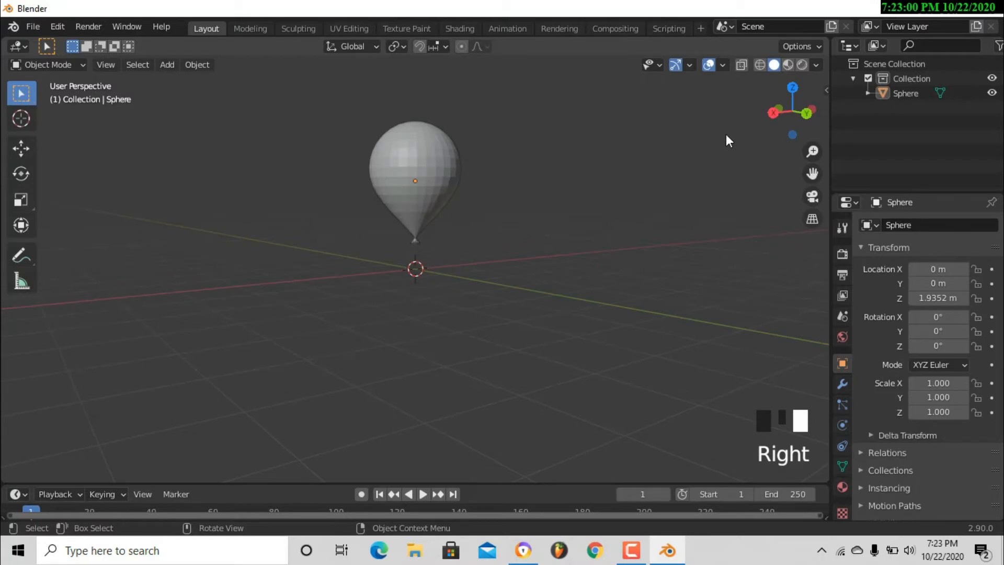
click(427, 169)
right_click(426, 168)
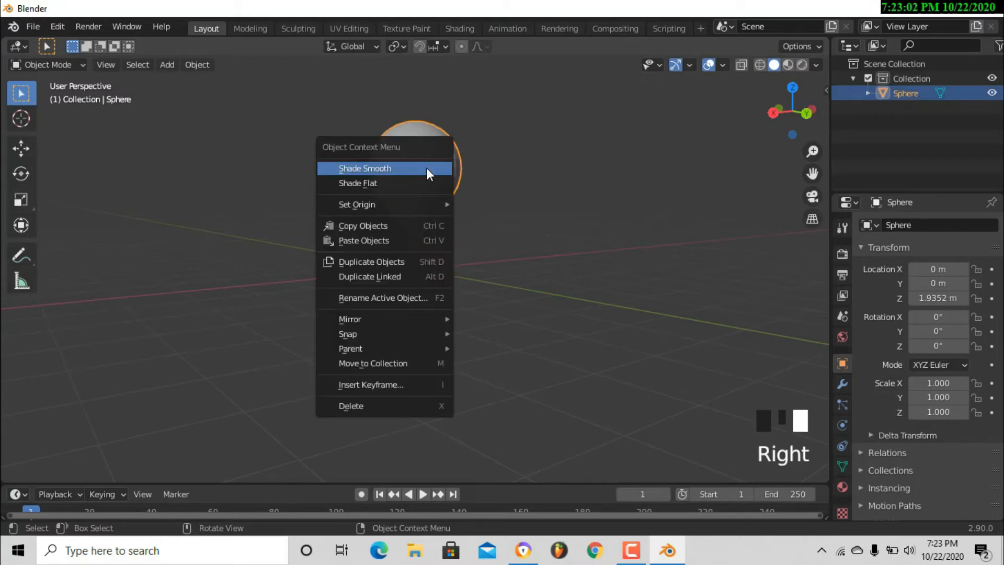
click(426, 169)
drag(775, 113, 610, 142)
click(609, 143)
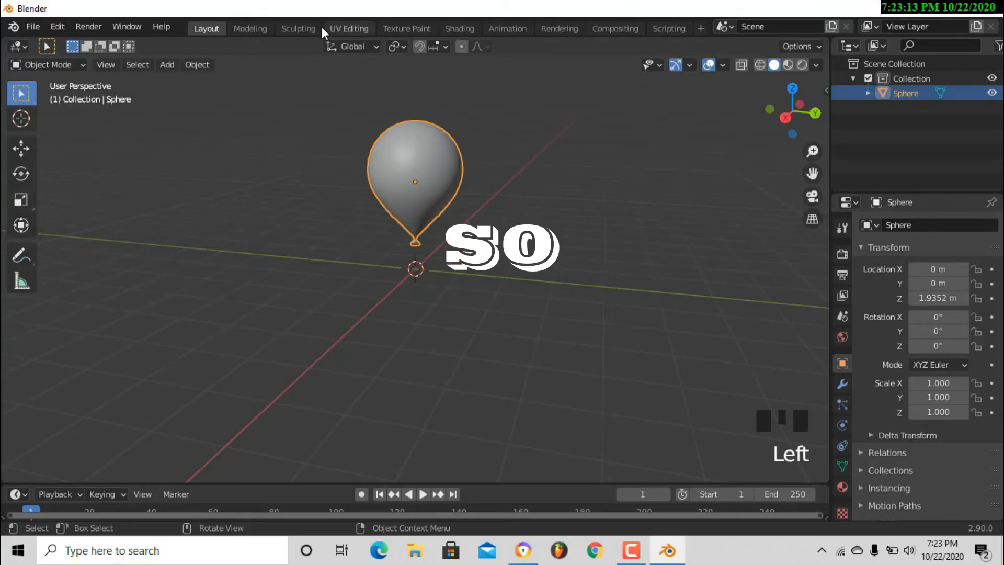
Step: Create a new material for the balloon in the Shading workspace and delete its Principled BSDF node
click(470, 29)
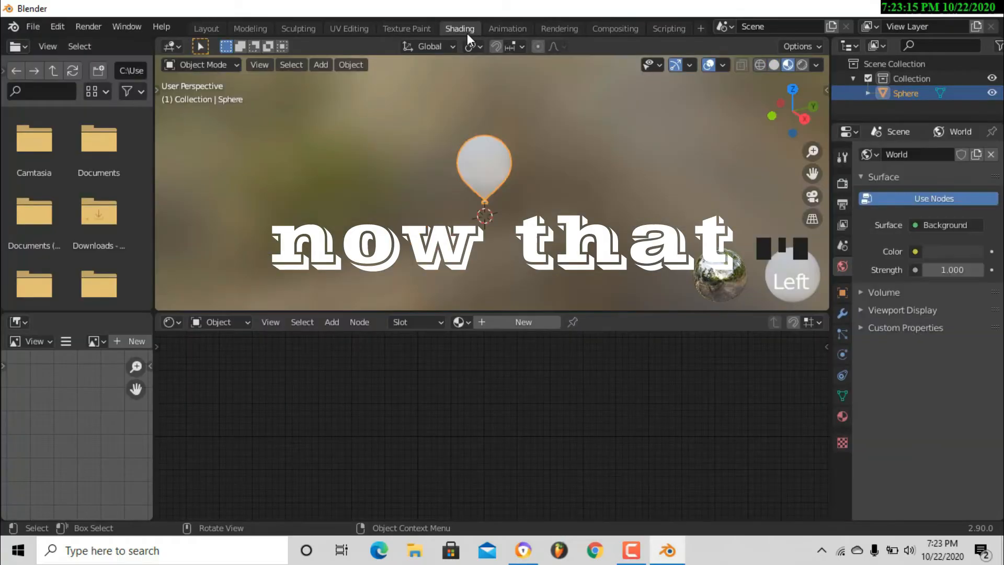
click(538, 323)
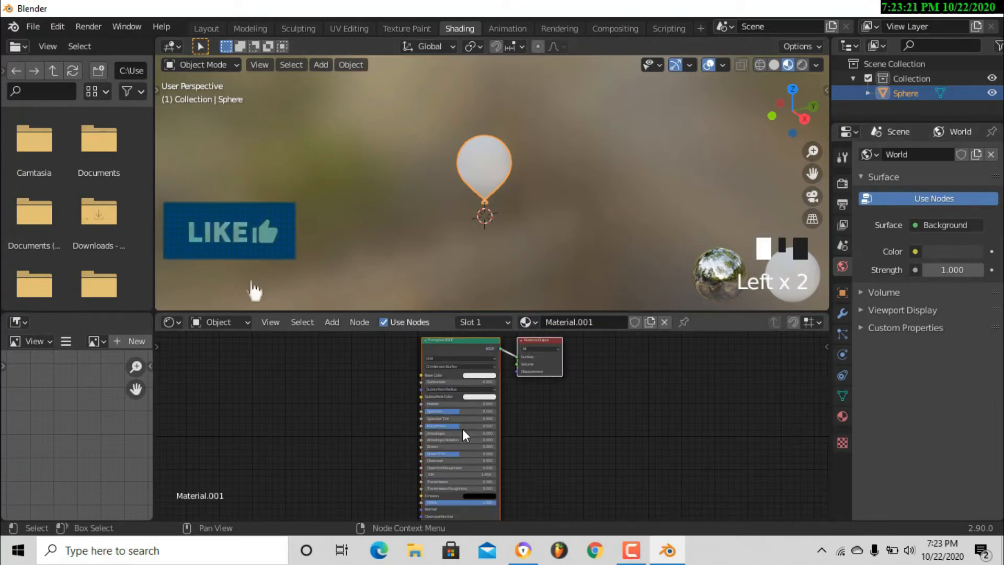
scroll(462, 428, up, 2)
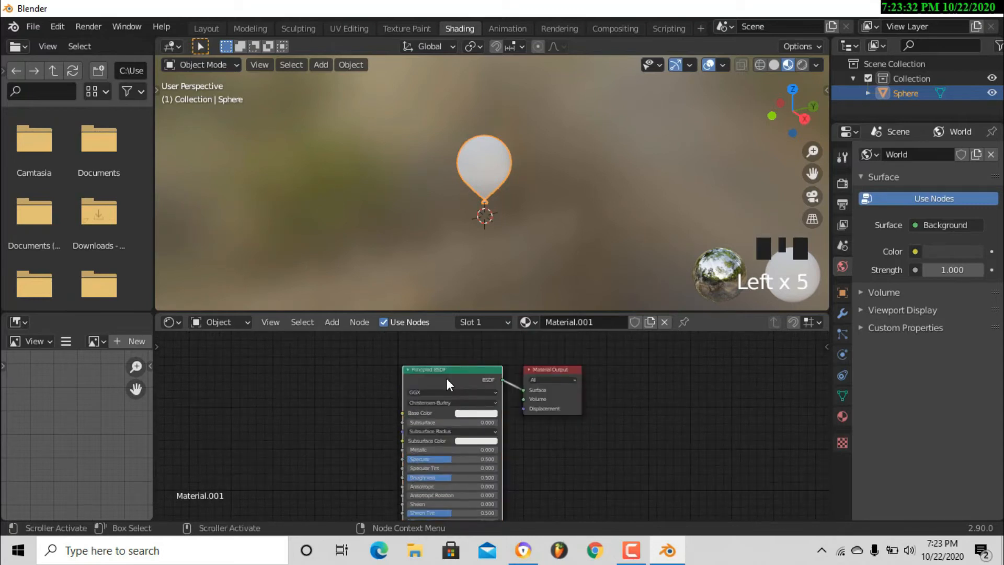
key(x)
drag(547, 372, 557, 381)
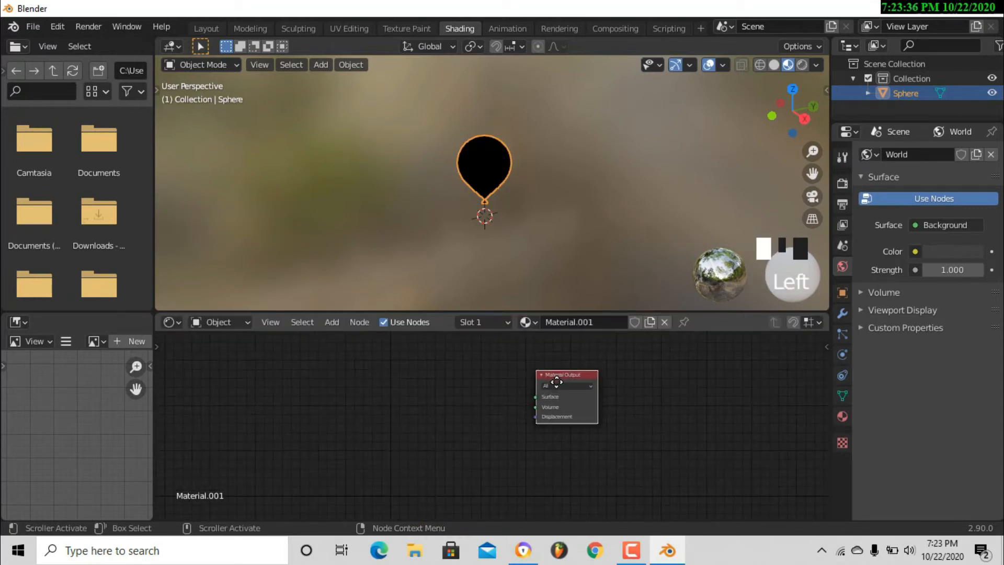
scroll(556, 381, up, 1)
Step: Add a ColorRamp node and connect its Color output to the Material Output's Surface input
click(334, 322)
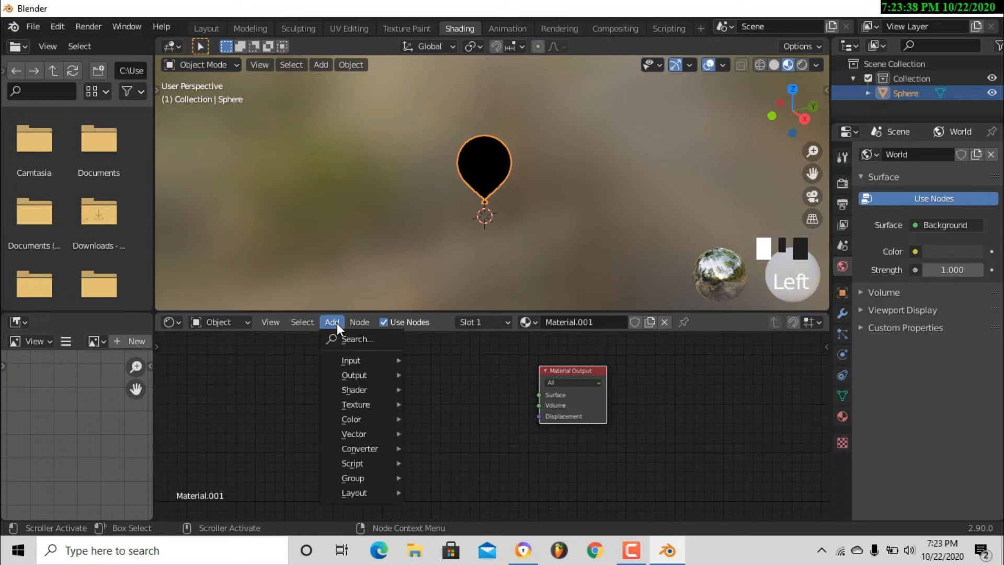
click(349, 340)
text(color)
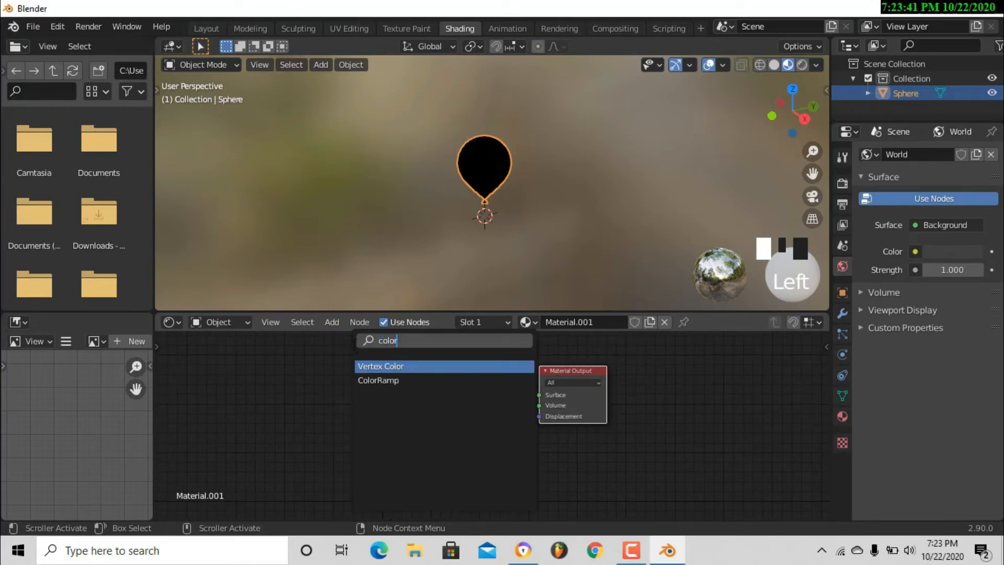
click(387, 380)
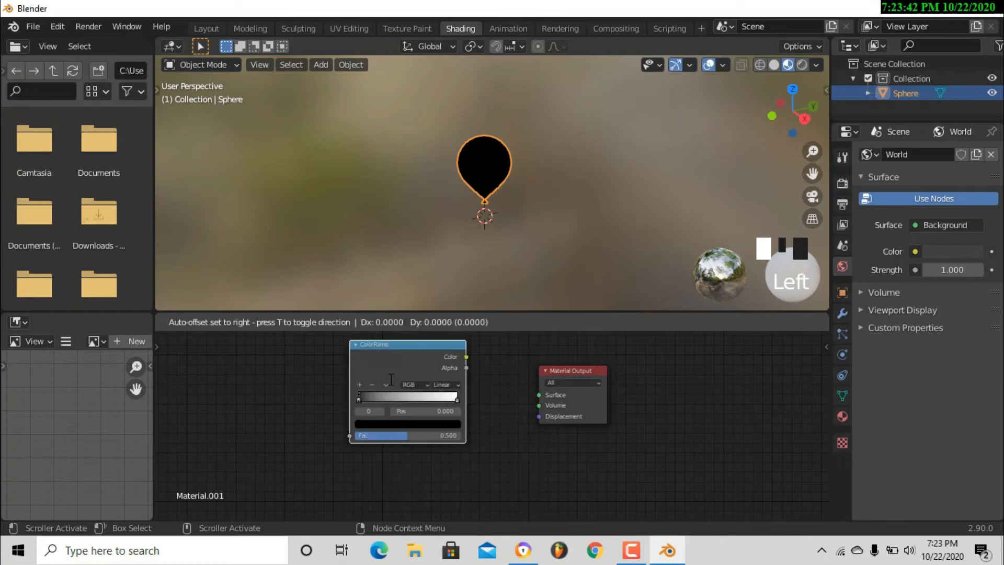
click(423, 416)
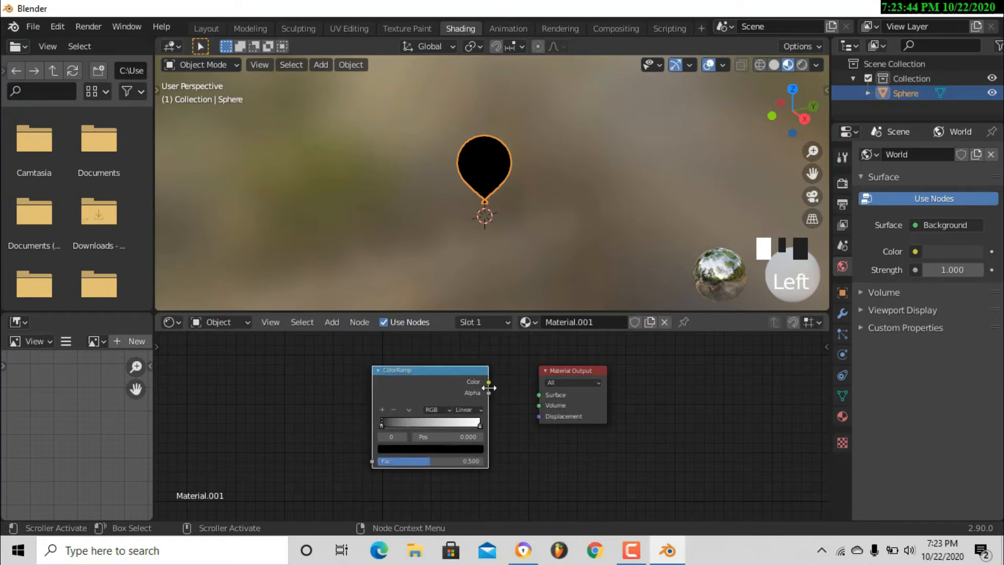
drag(489, 382, 549, 395)
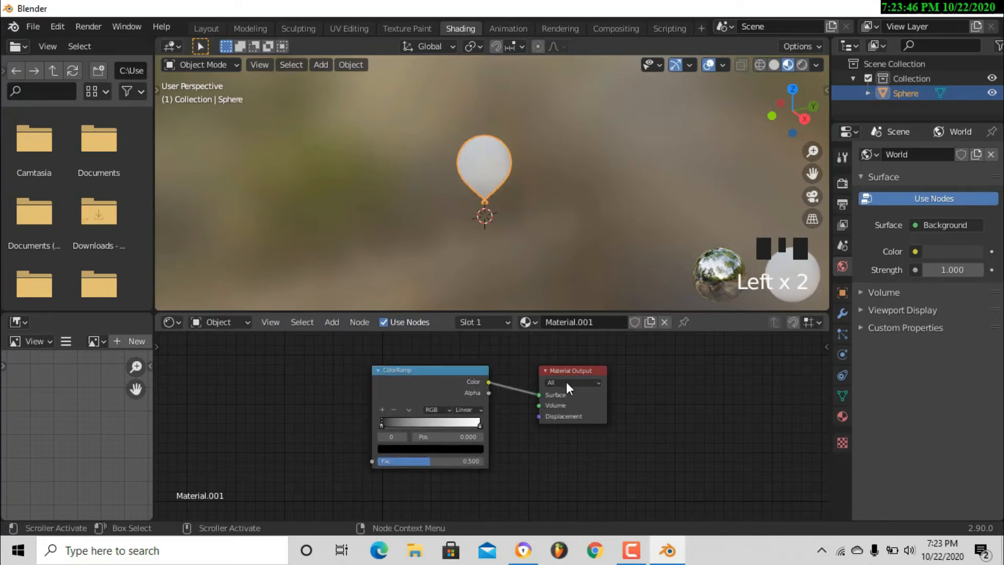
Step: Add a colour stop at position 0.500 on the ColorRamp and make it orange
click(479, 425)
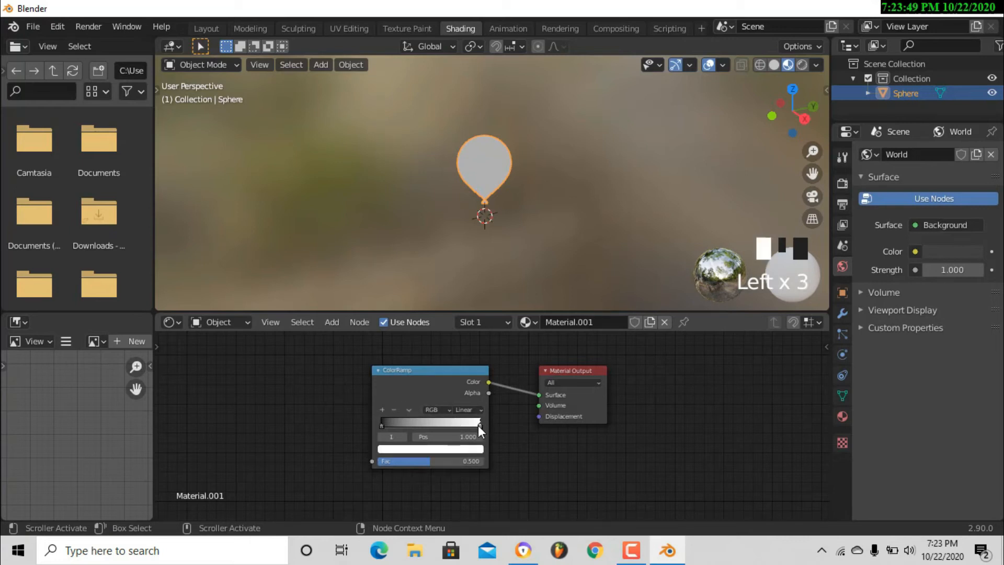
click(382, 410)
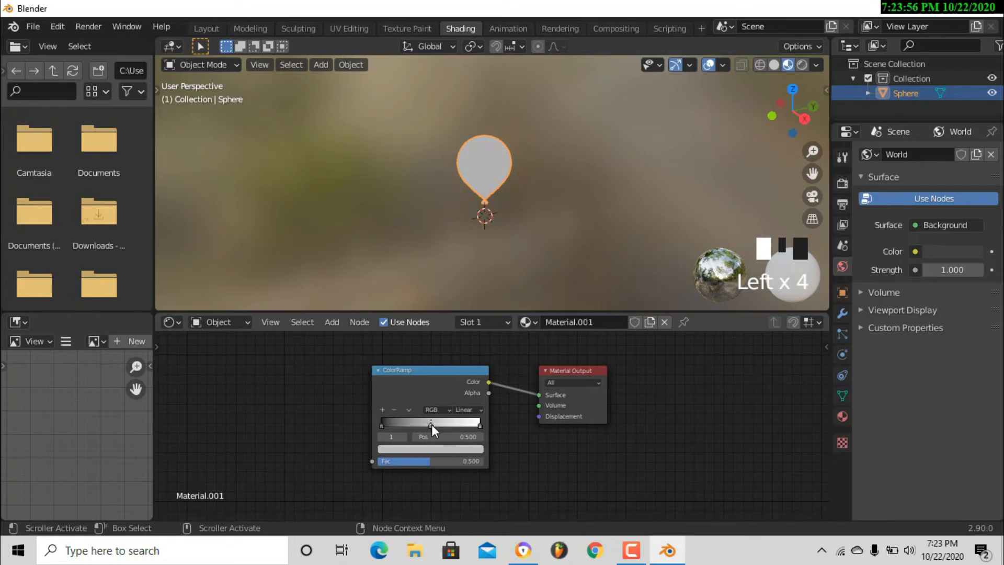
click(439, 449)
click(413, 374)
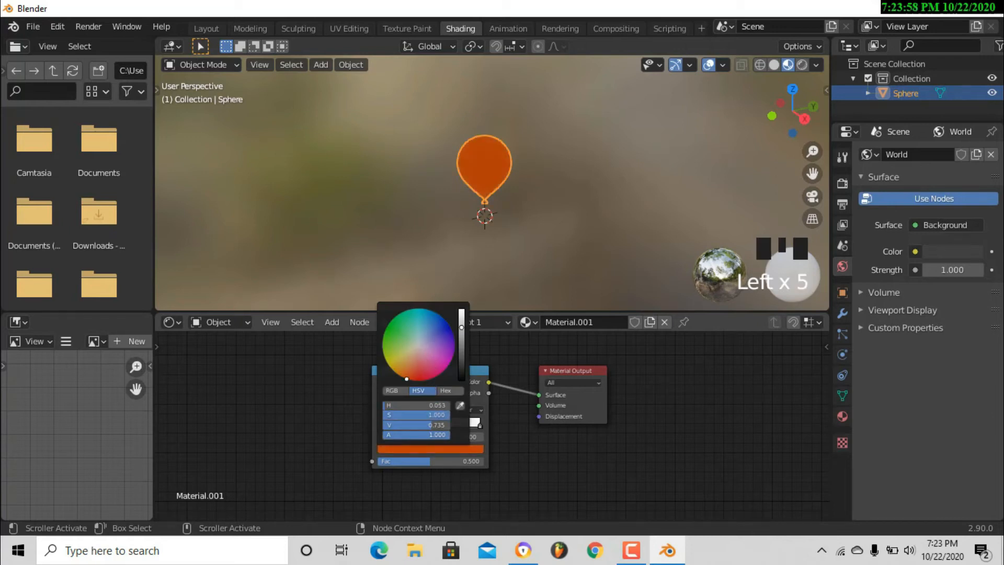
Step: Add another ColorRamp stop, move it to position 0.232 and colour it blue
click(479, 425)
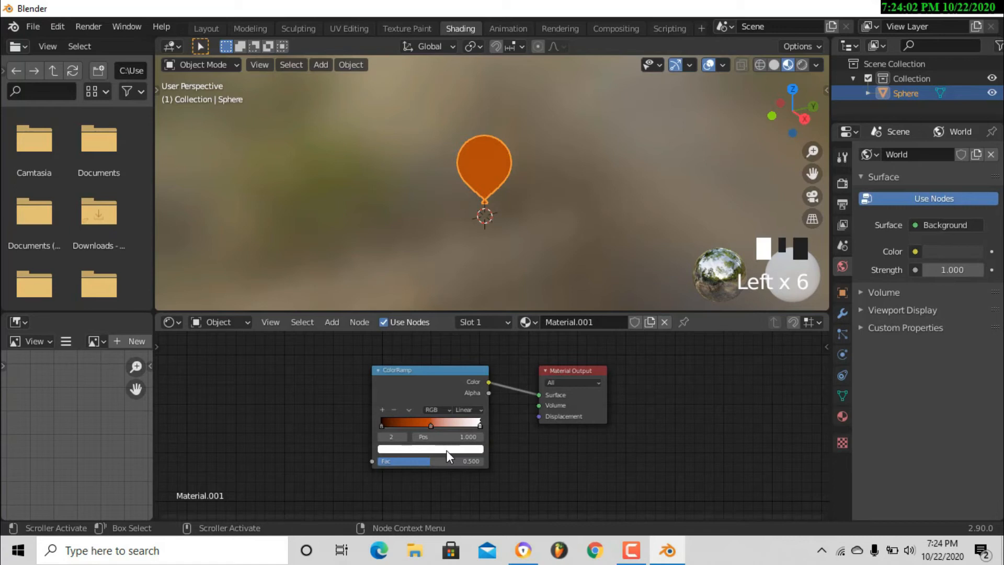
click(386, 410)
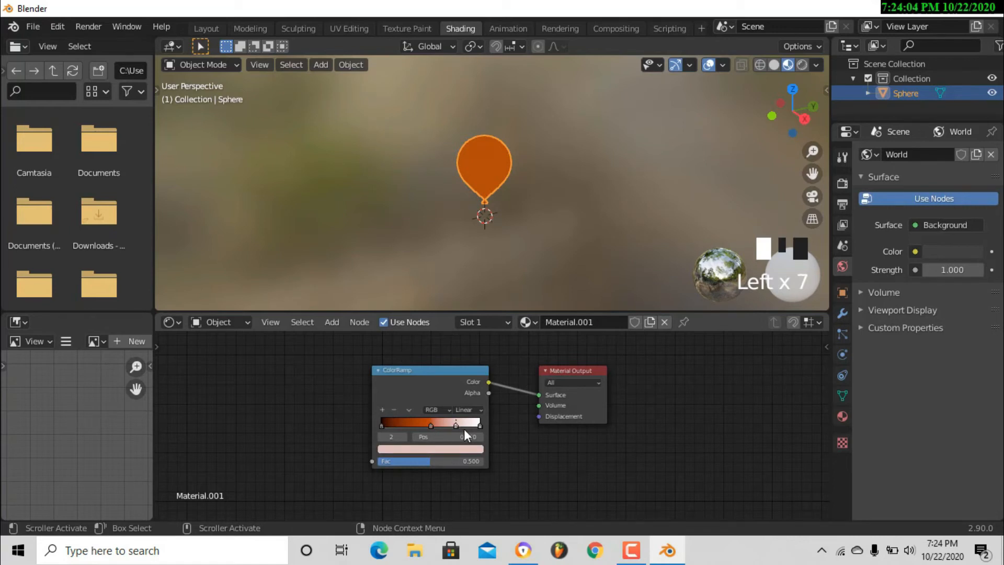
drag(458, 426, 420, 425)
click(434, 448)
drag(442, 334, 450, 325)
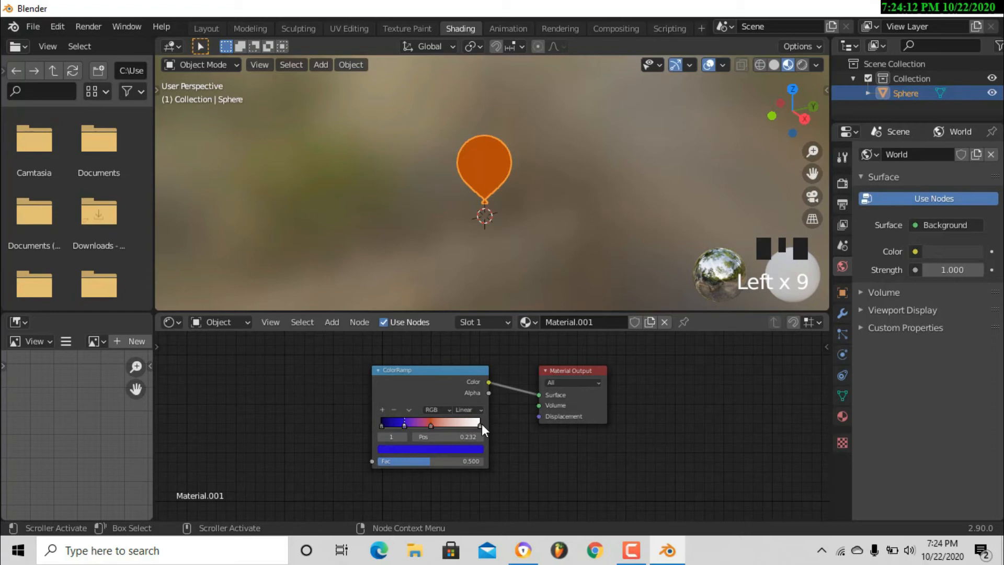
Step: Add a green stop to the ColorRamp between the blue and orange stops
click(480, 424)
click(382, 408)
drag(456, 424, 419, 424)
click(418, 449)
click(392, 321)
Step: Add a pink stop to the ColorRamp between the 0.500 orange stop and the white end
click(480, 425)
click(382, 410)
drag(456, 425, 444, 425)
click(441, 449)
drag(419, 350, 447, 361)
Step: Add a further ColorRamp stop between the pink stop and the white end, and colour it orange
click(480, 425)
click(383, 409)
drag(463, 424, 456, 425)
click(445, 449)
drag(431, 351, 421, 311)
Step: Add a cyan stop to the ColorRamp at position 0.881, just before the white end
click(480, 425)
click(383, 410)
click(445, 449)
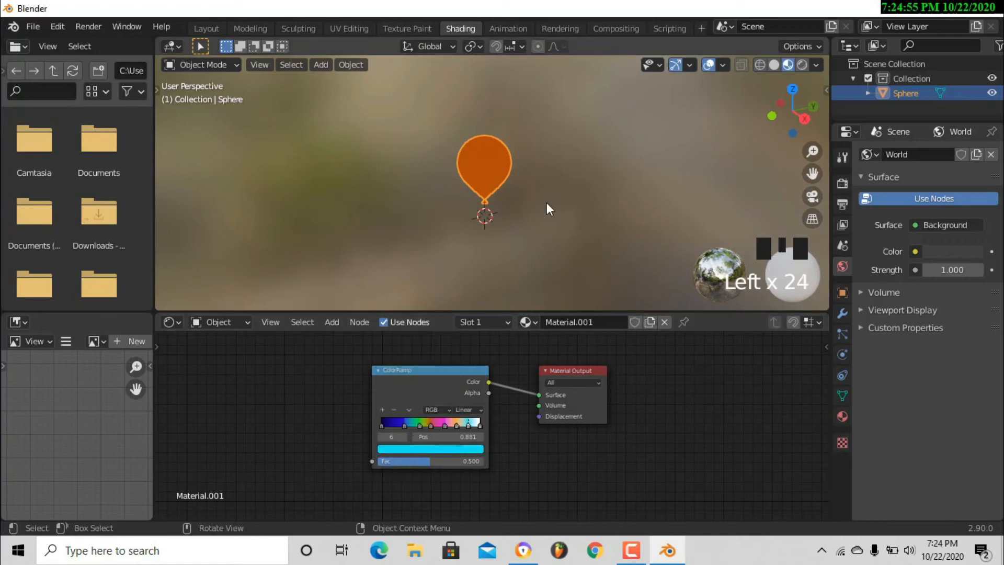
Step: Show the balloon with Material Preview shading in the Layout workspace
click(207, 27)
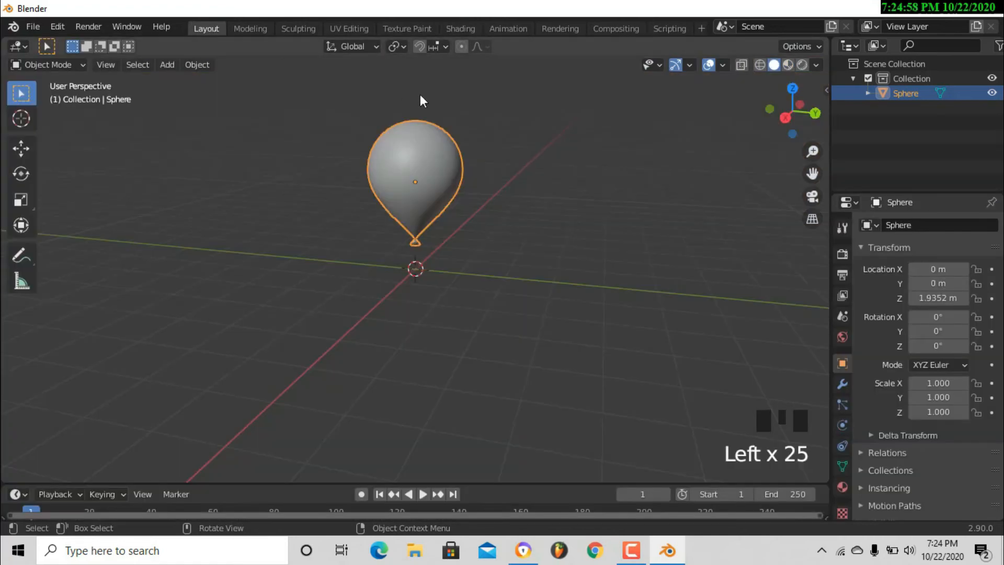
click(788, 65)
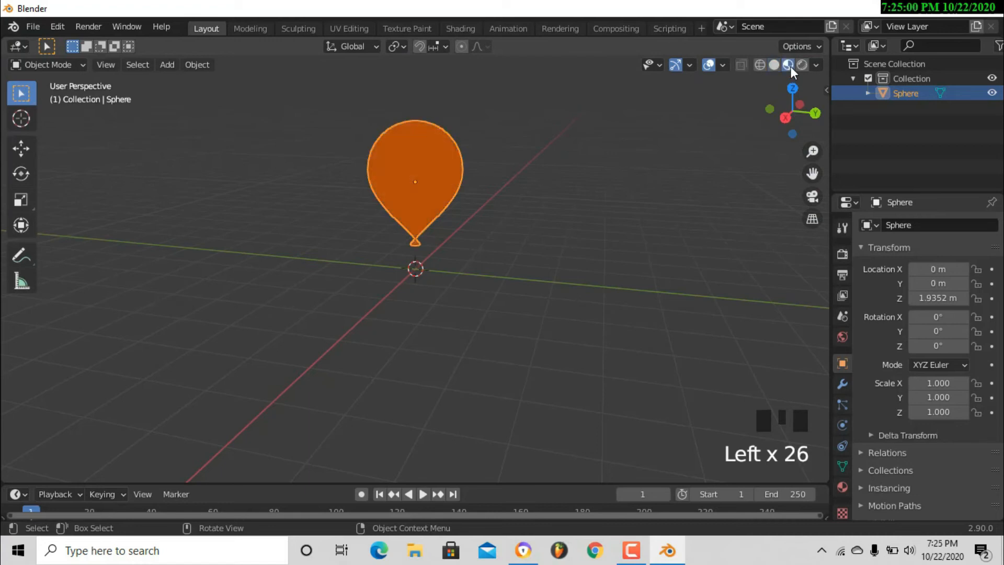
drag(812, 174, 819, 195)
Step: Duplicate the balloon several times and place the copies around the original as a loose cluster
key(shift+d)
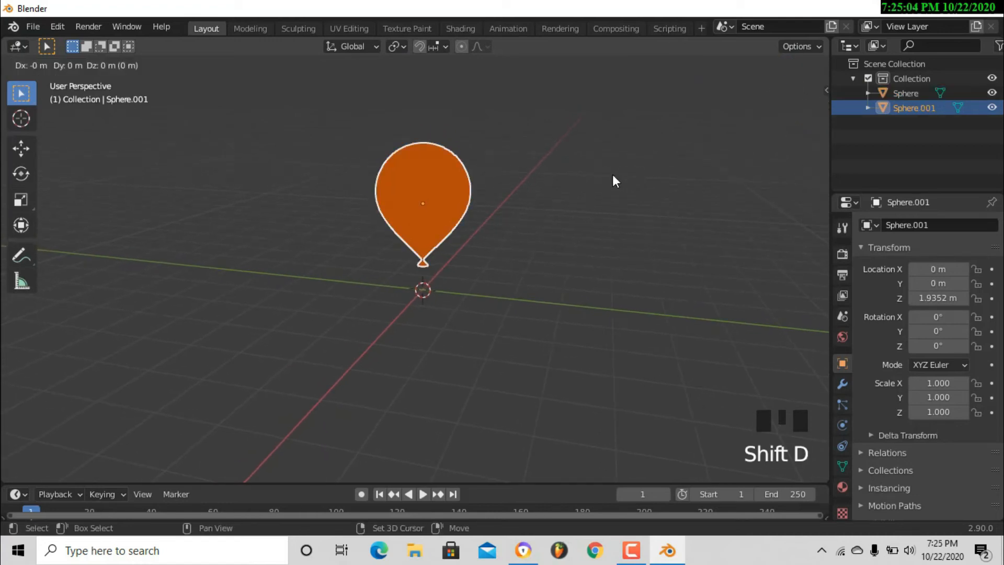
click(478, 197)
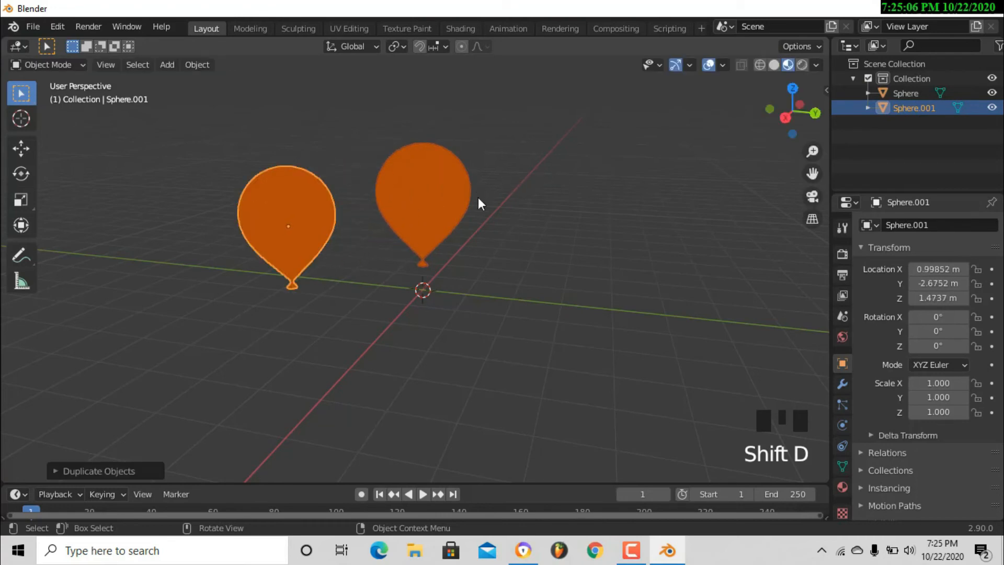
key(shift+d)
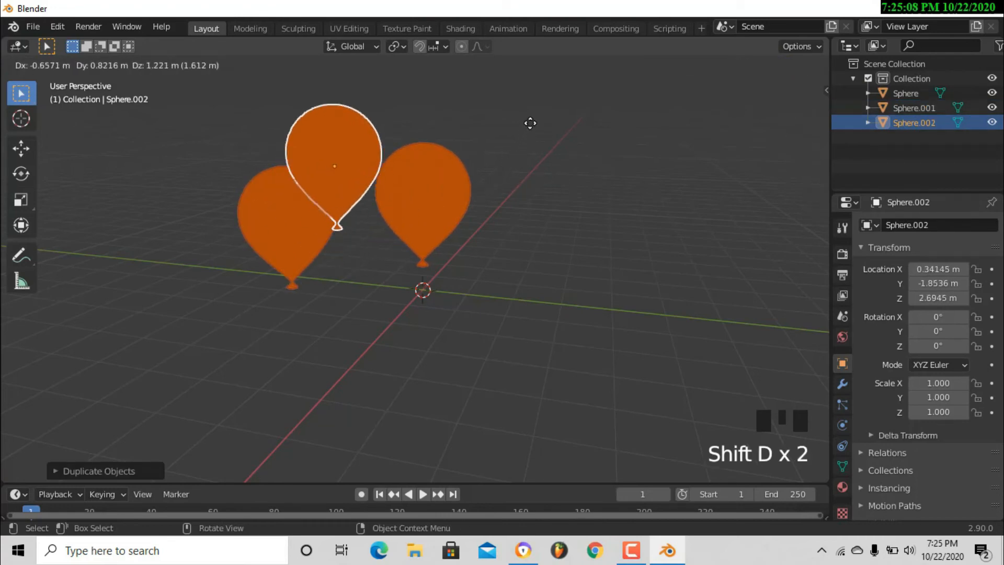
click(538, 115)
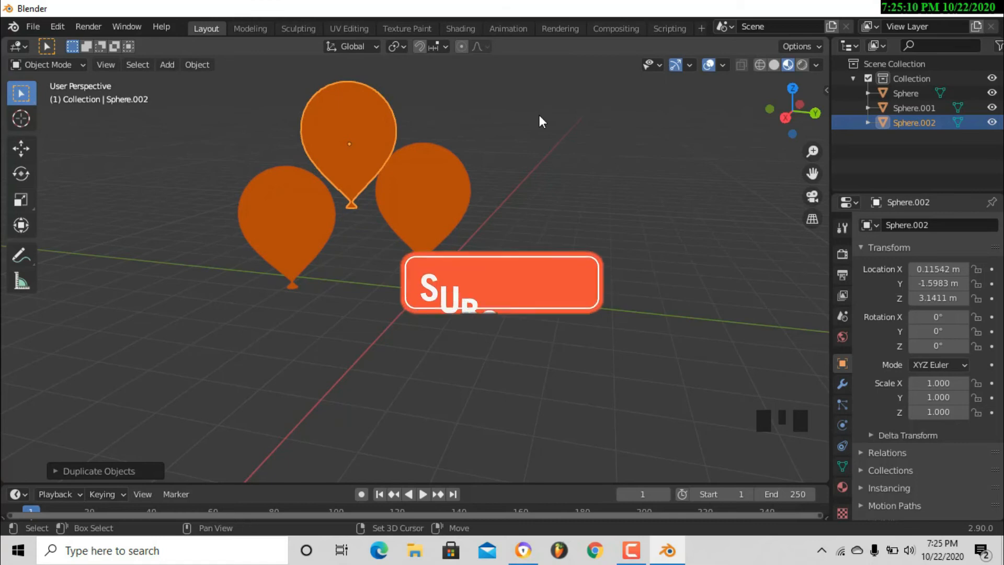
key(shift+d)
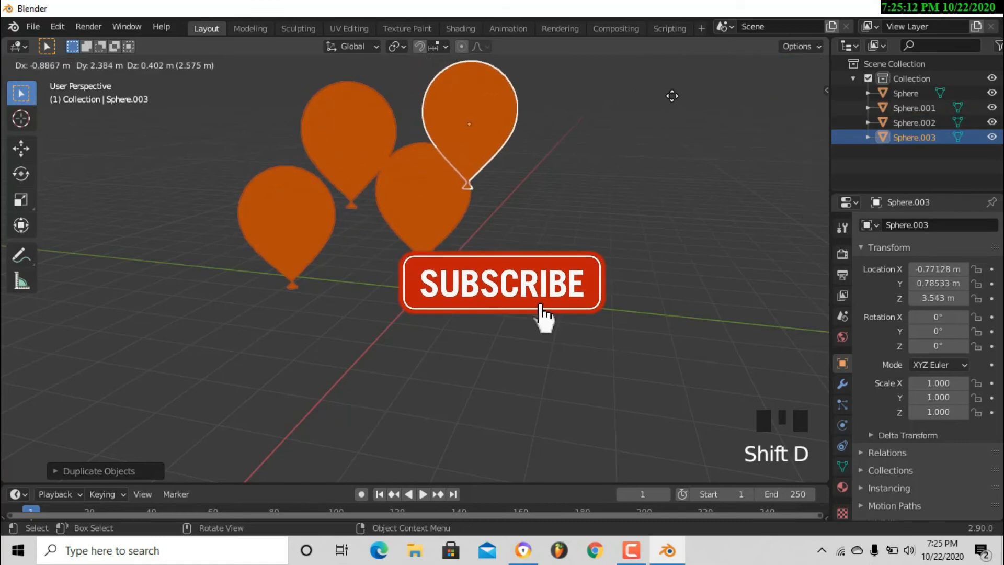
click(681, 101)
key(shift+d)
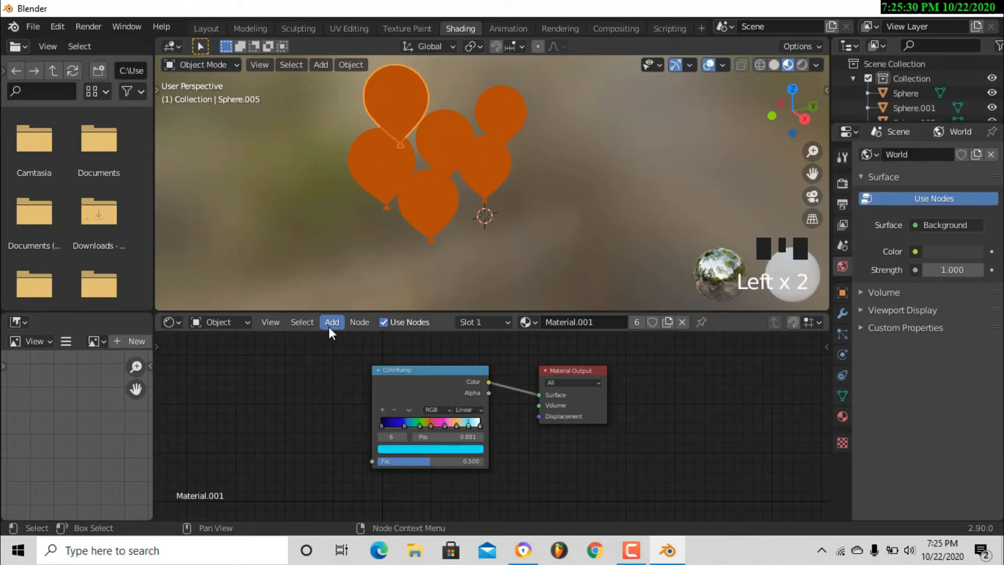
Step: Add an Object Info node to the balloon material and connect its Random output to the ColorRamp's Fac input
click(328, 326)
click(359, 333)
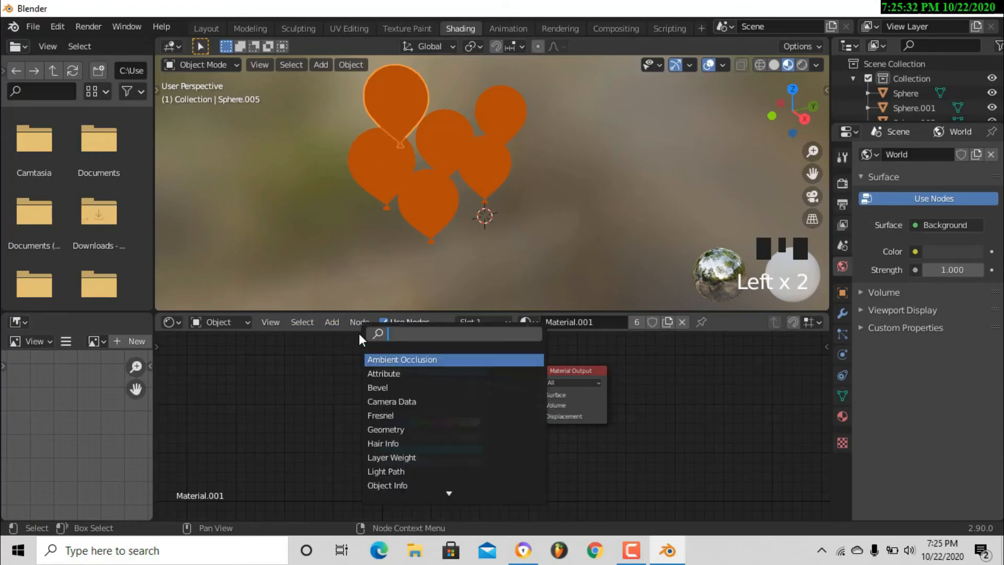
text(o)
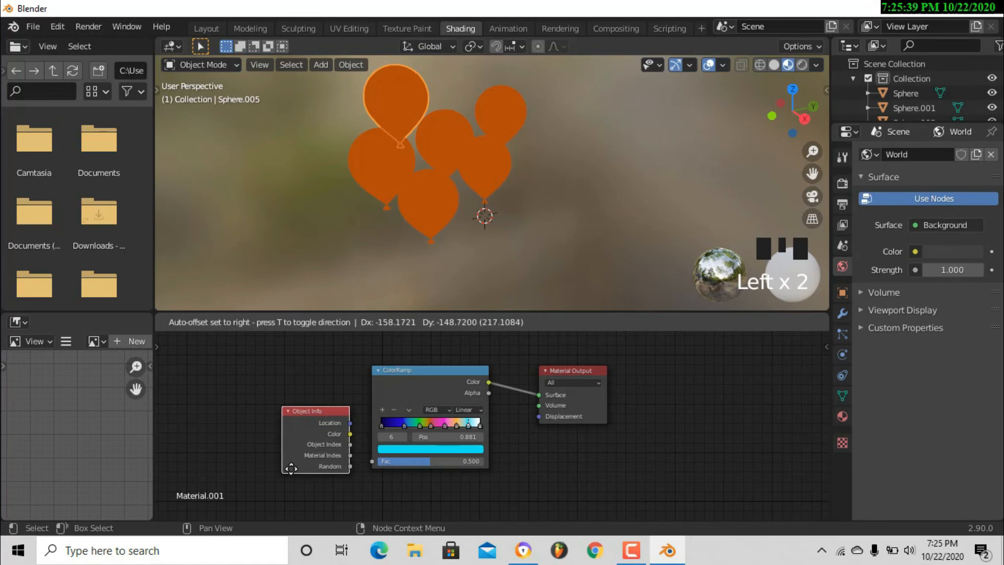
click(290, 470)
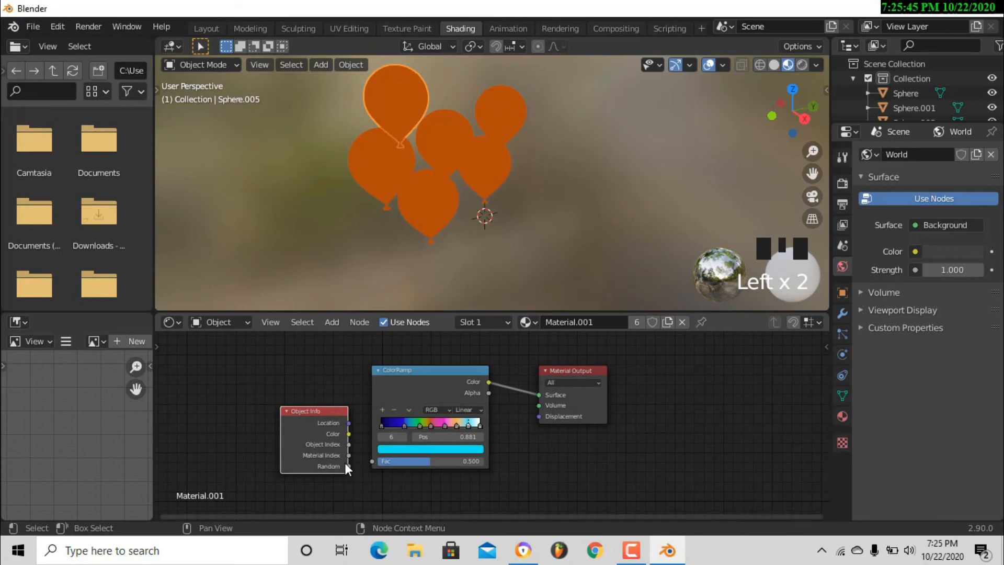
drag(349, 466, 372, 461)
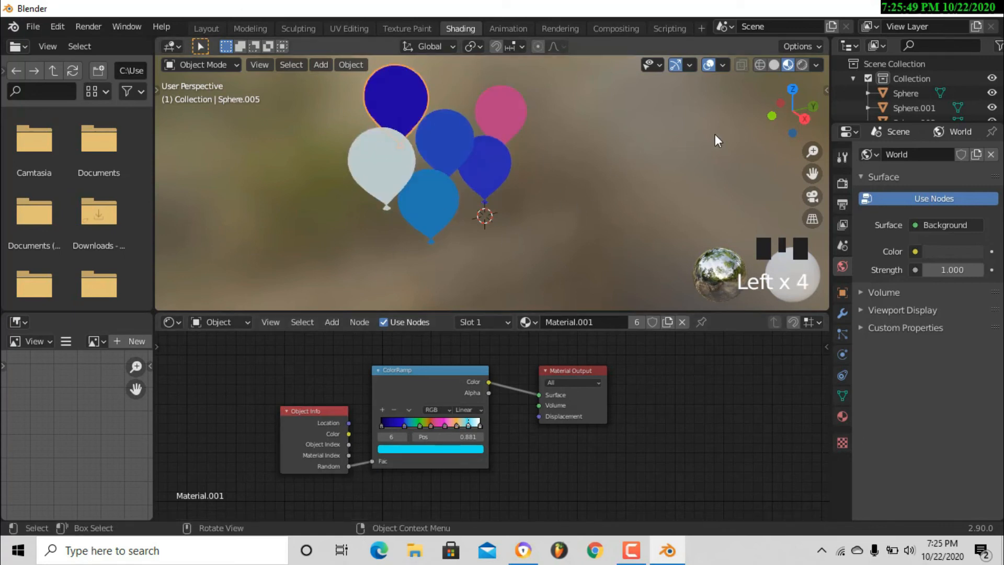
Step: Select a group of balloons in the Layout workspace and duplicate it, placing the copies higher up on the negative Y side
click(212, 30)
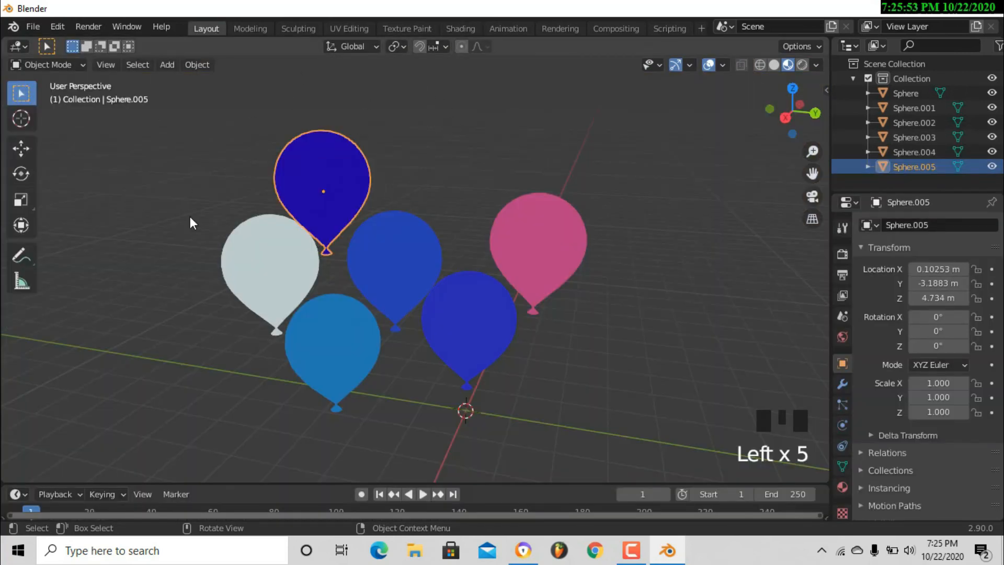
drag(565, 123, 275, 369)
key(shift+d)
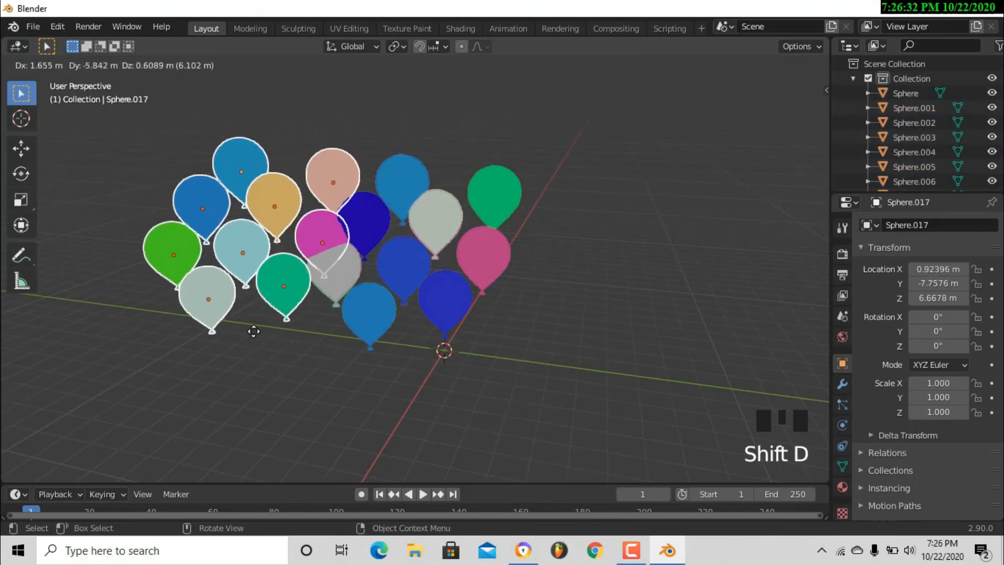
click(260, 292)
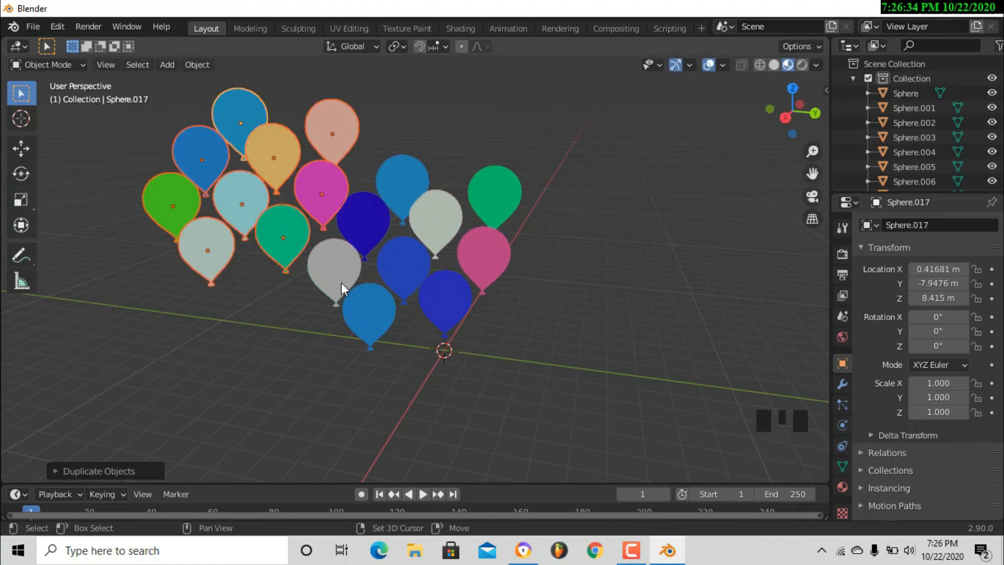
Step: Duplicate the selected balloon group repeatedly, placing one copy lower on the negative Y side and another in front of the world origin
key(shift+d)
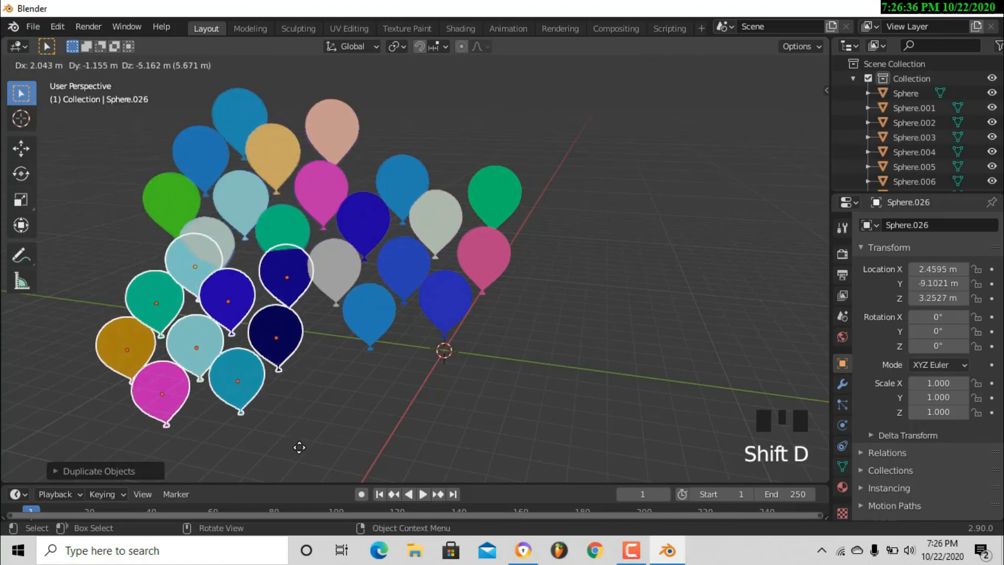
click(297, 467)
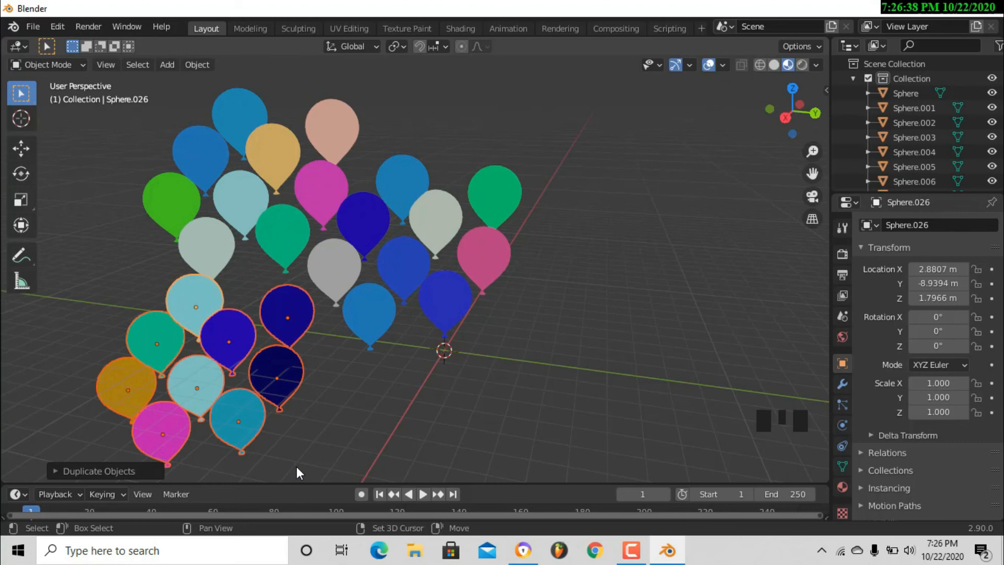
key(shift+d)
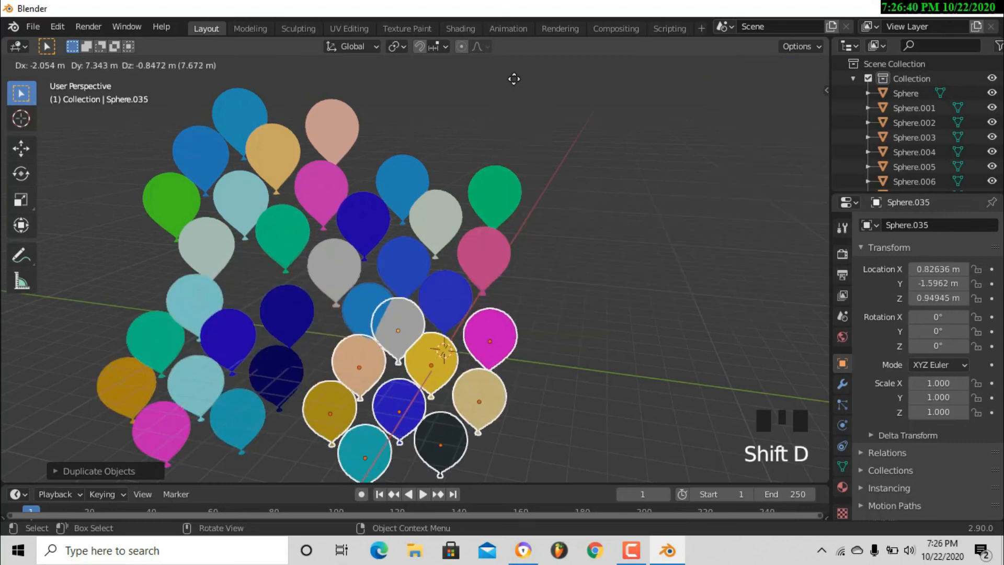
click(515, 84)
key(shift+d)
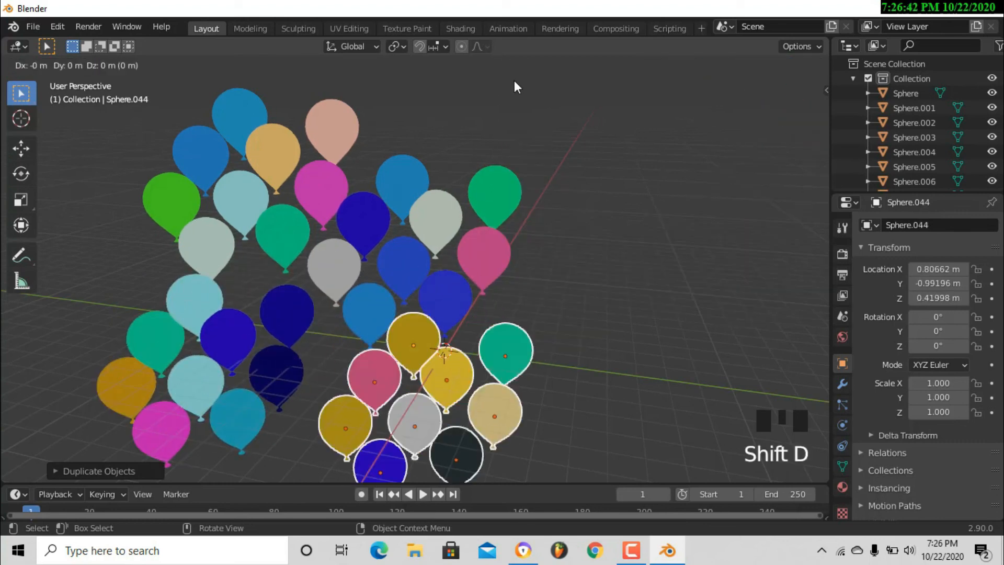